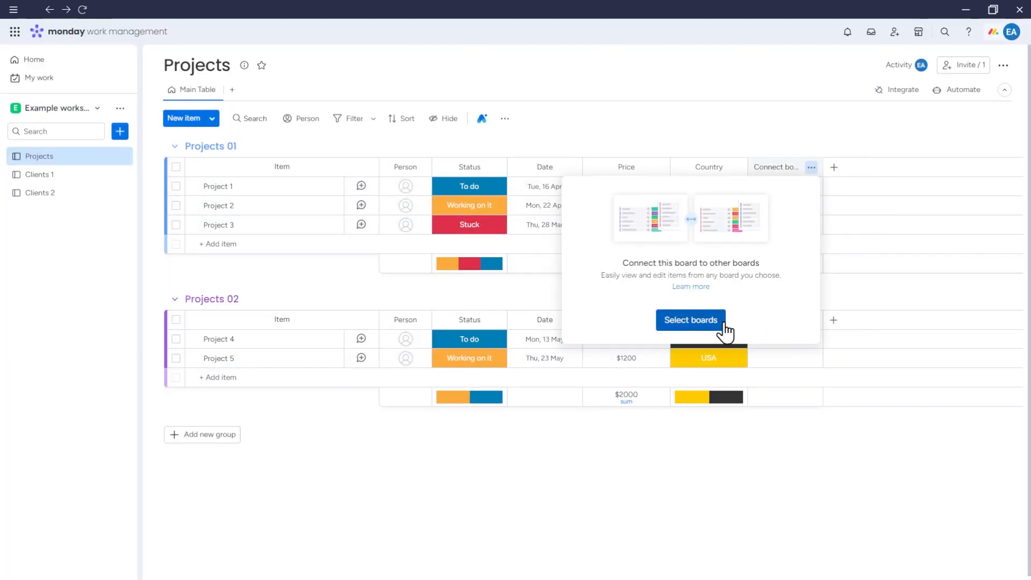
Search 'cl' in the Connect boards column settings and link the column to Clients 1.
{"action": "left_click", "coordinate": [852, 123]}
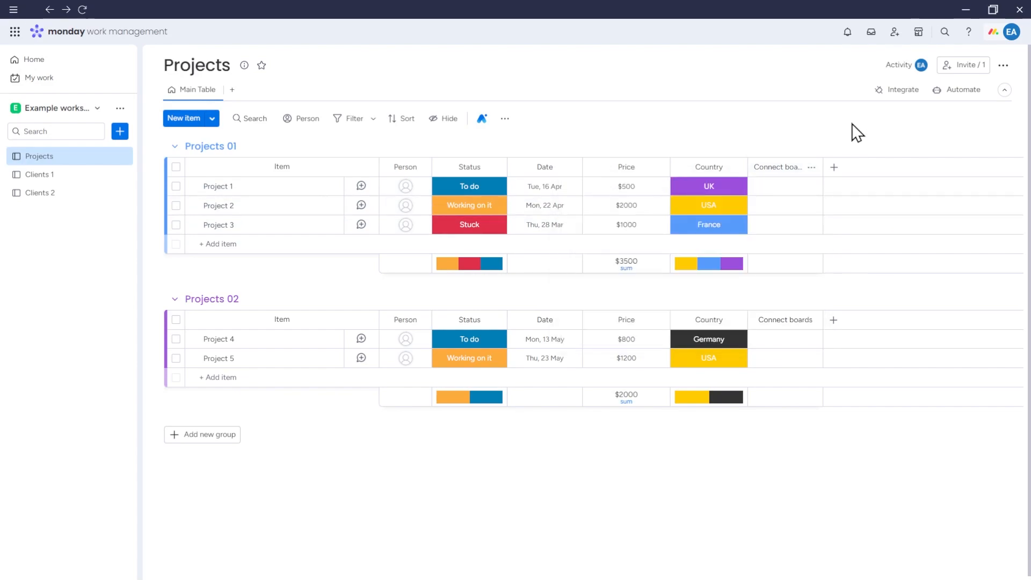
{"action": "left_click", "coordinate": [812, 168]}
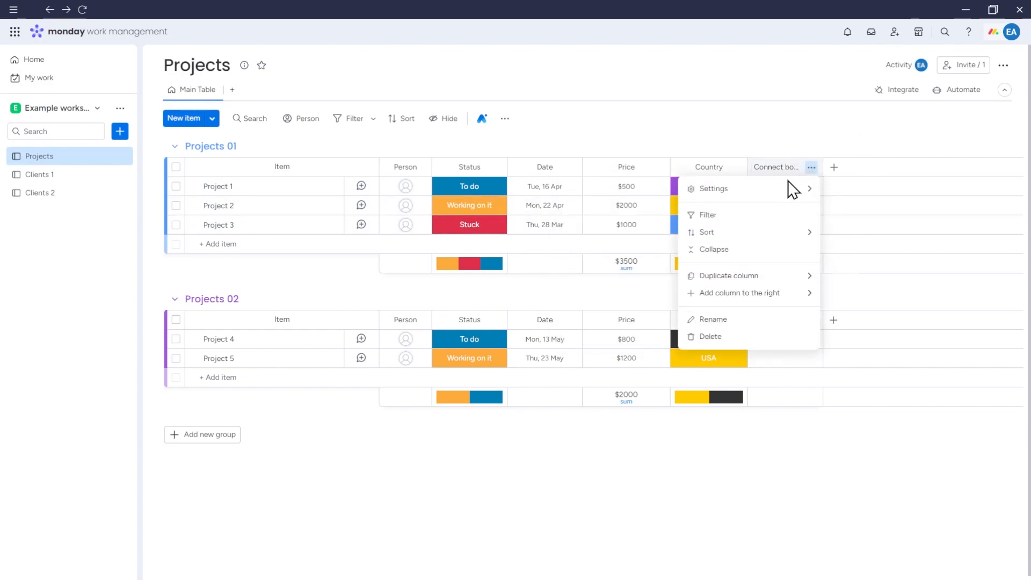
{"action": "mouse_move", "coordinate": [782, 189]}
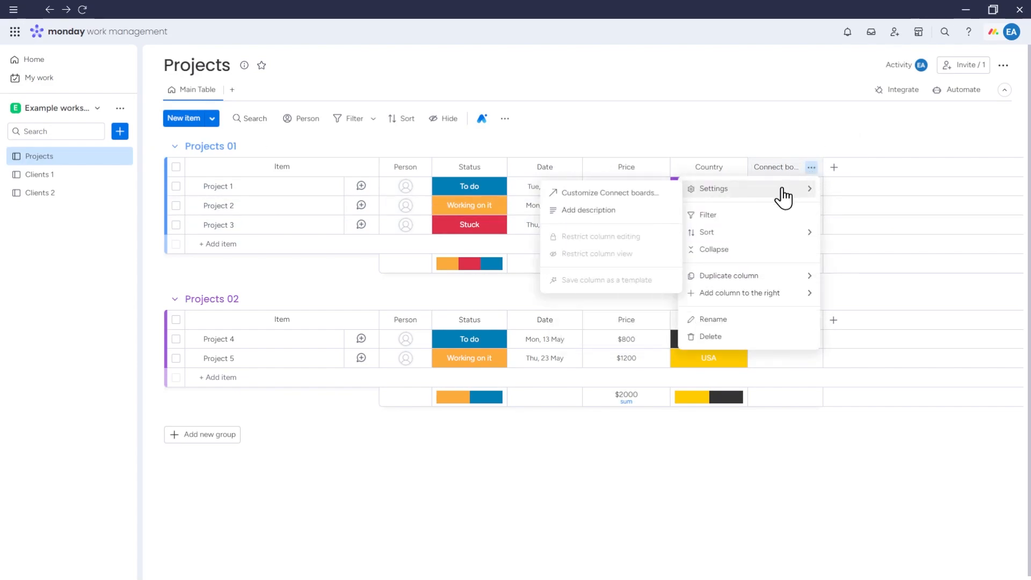
{"action": "left_click", "coordinate": [629, 199]}
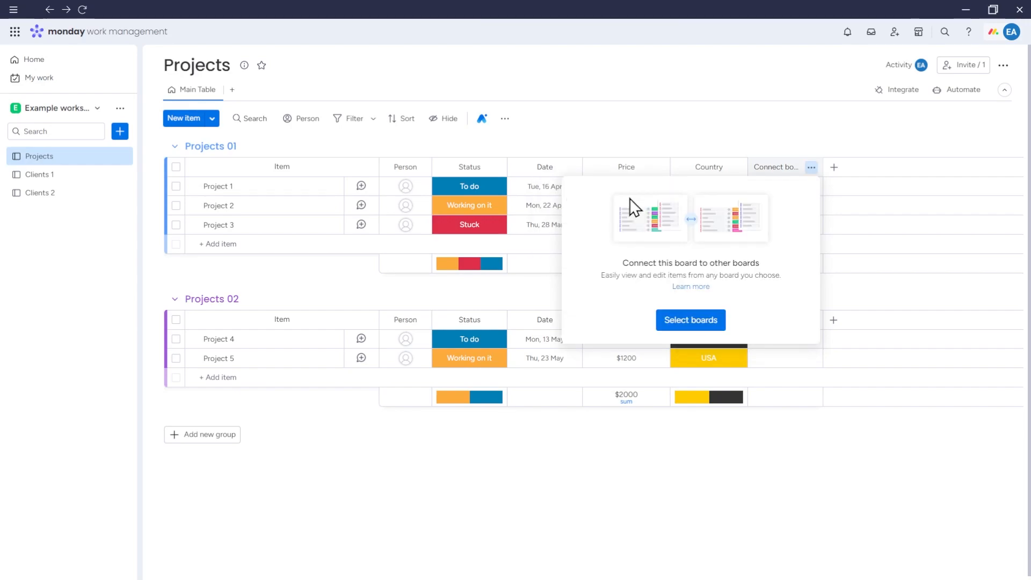
{"action": "left_click", "coordinate": [711, 324]}
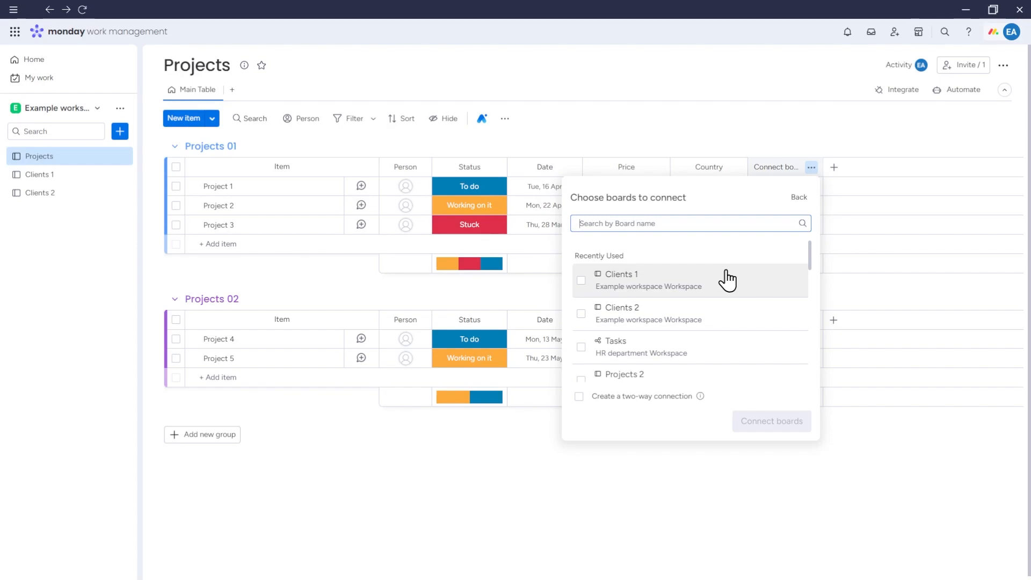
{"action": "type", "text": "cl"}
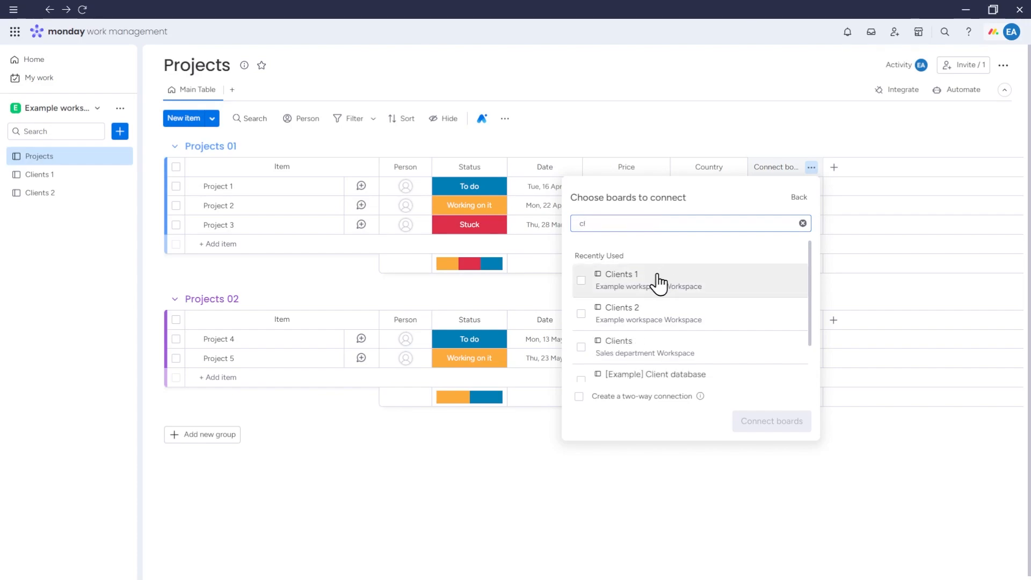
{"action": "left_click", "coordinate": [582, 281]}
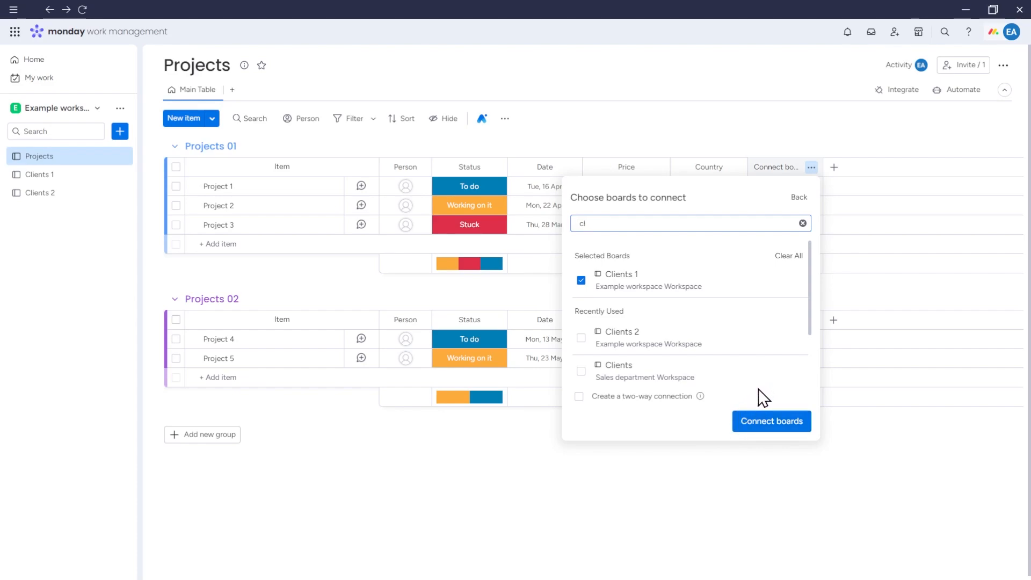
{"action": "left_click", "coordinate": [760, 424]}
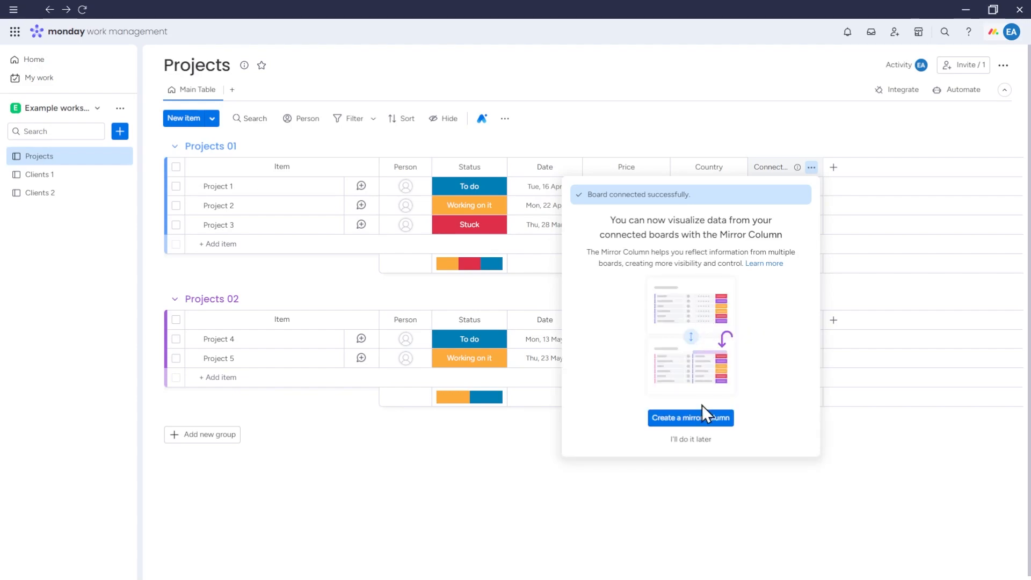
Link a single client from Clients 1 to Project 1.
{"action": "left_click", "coordinate": [692, 440]}
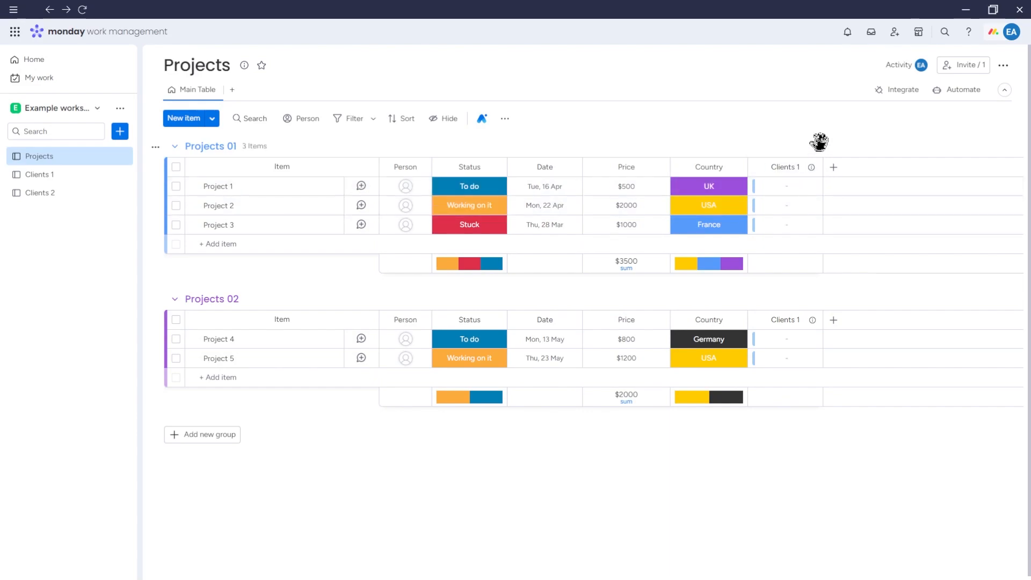
{"action": "left_click", "coordinate": [797, 189]}
{"action": "left_click", "coordinate": [697, 327]}
{"action": "left_click", "coordinate": [698, 412]}
{"action": "left_click", "coordinate": [698, 347]}
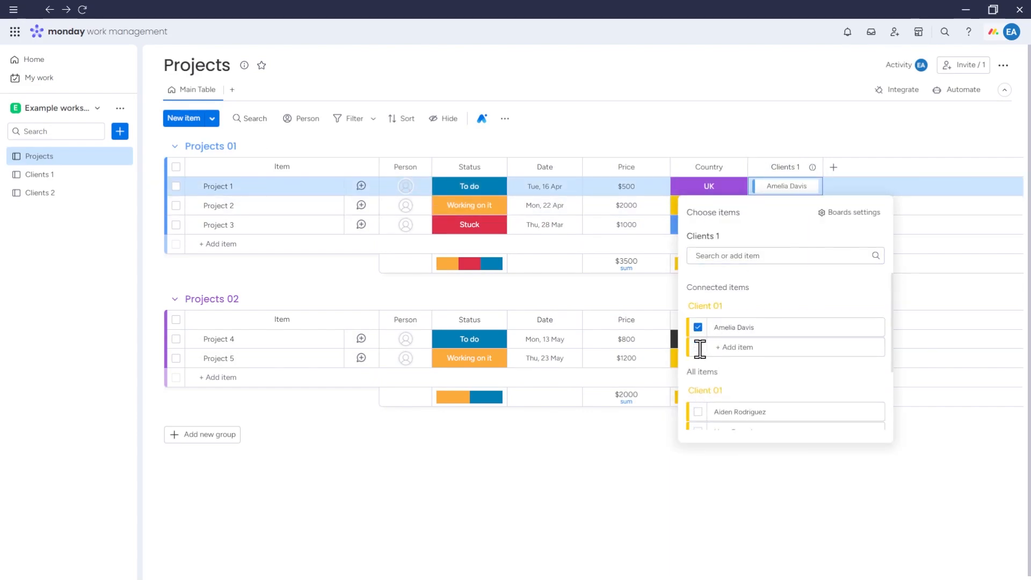
{"action": "left_click", "coordinate": [772, 466]}
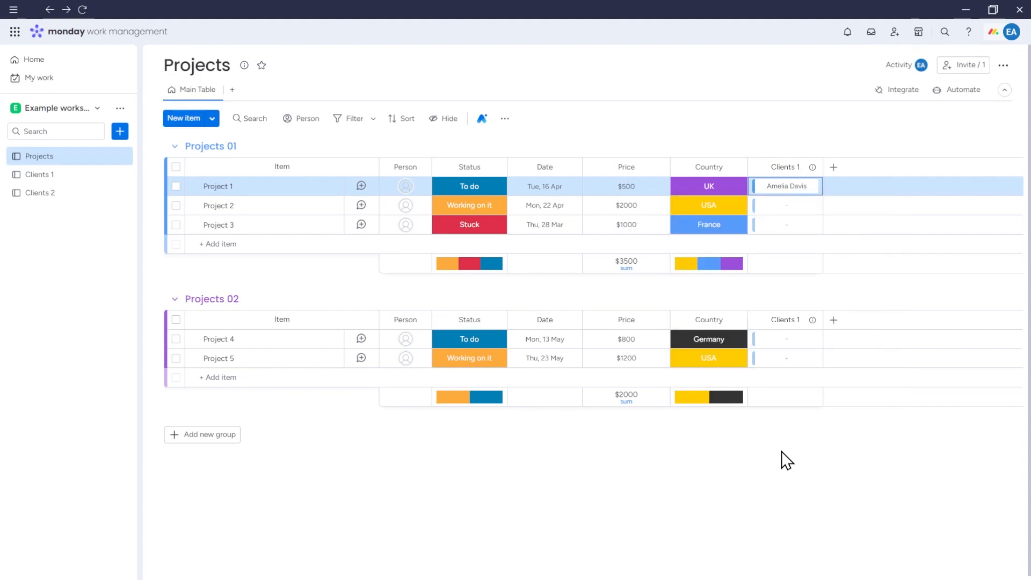
Change the linked client's priority to Low from its details card.
{"action": "left_click", "coordinate": [786, 188]}
{"action": "left_click", "coordinate": [579, 409]}
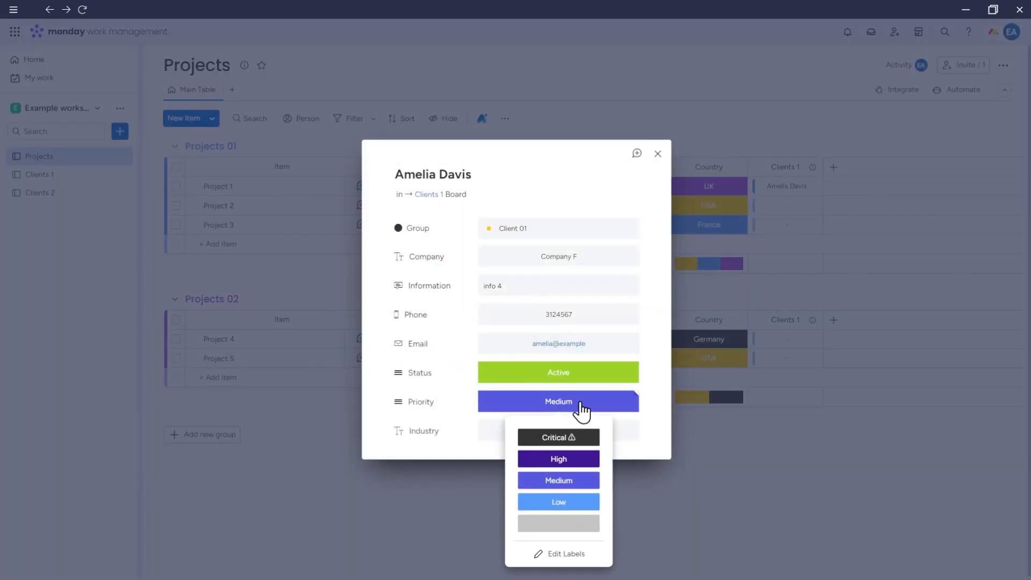
{"action": "left_click", "coordinate": [577, 501]}
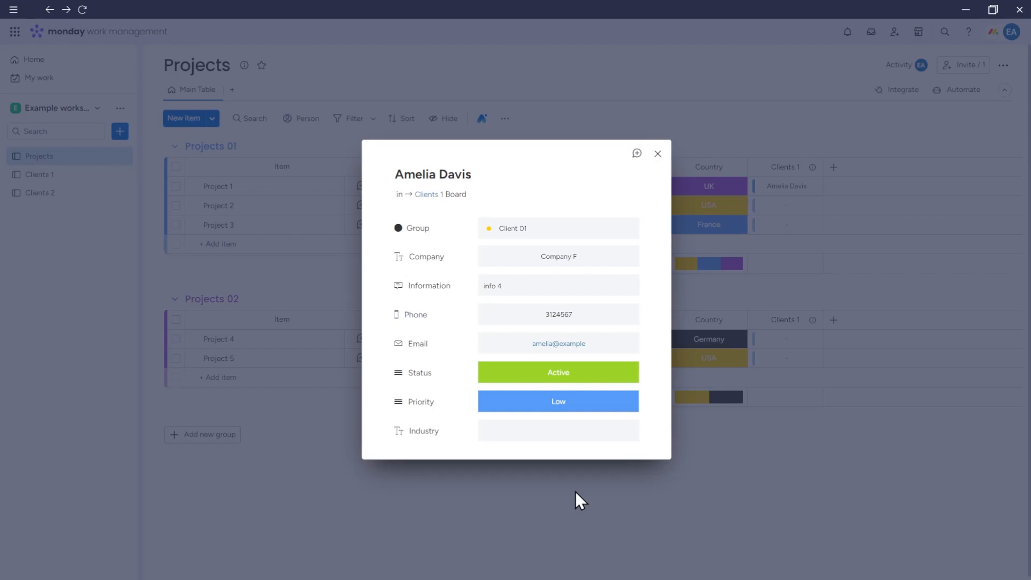
{"action": "left_click", "coordinate": [575, 492]}
Set that client's priority back to Medium on Clients 1, then verify it from Projects.
{"action": "left_click", "coordinate": [70, 175]}
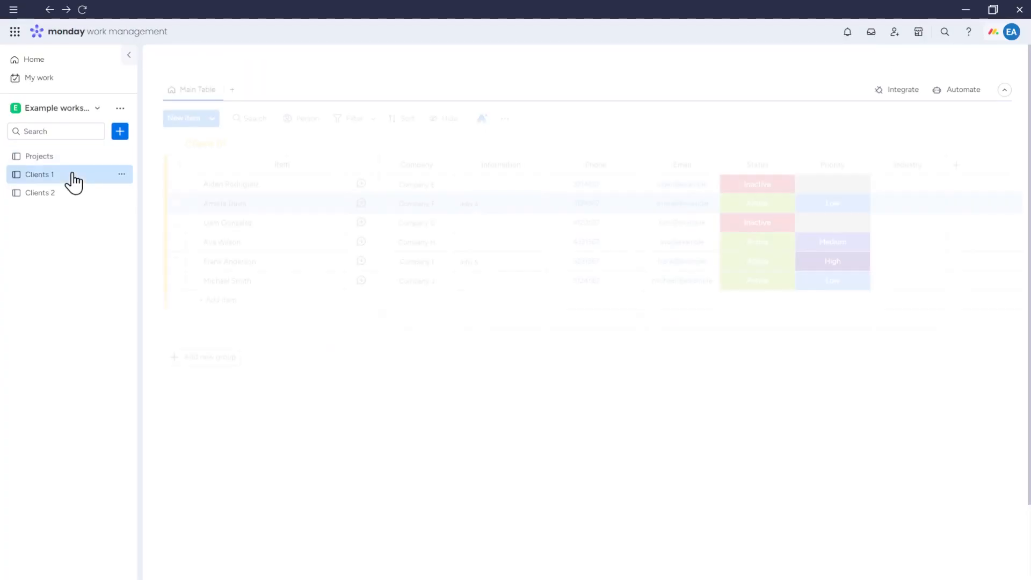
{"action": "left_click", "coordinate": [840, 211]}
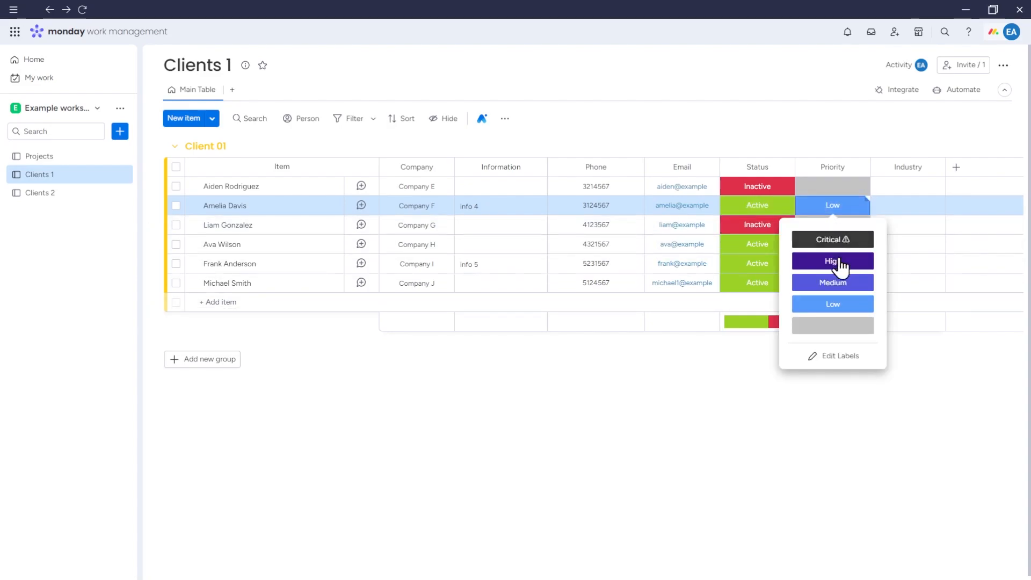
{"action": "left_click", "coordinate": [841, 283]}
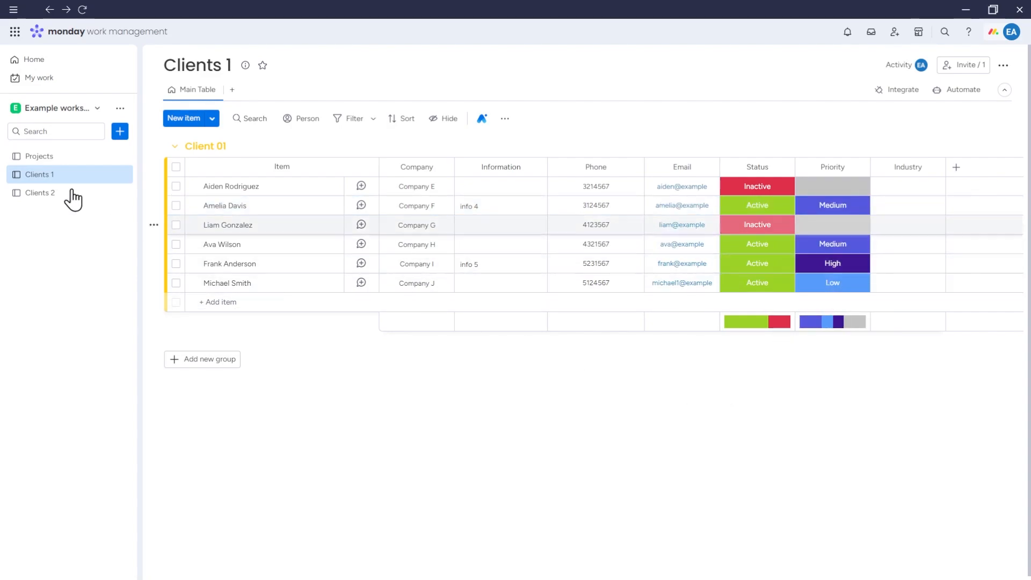
{"action": "left_click", "coordinate": [56, 162]}
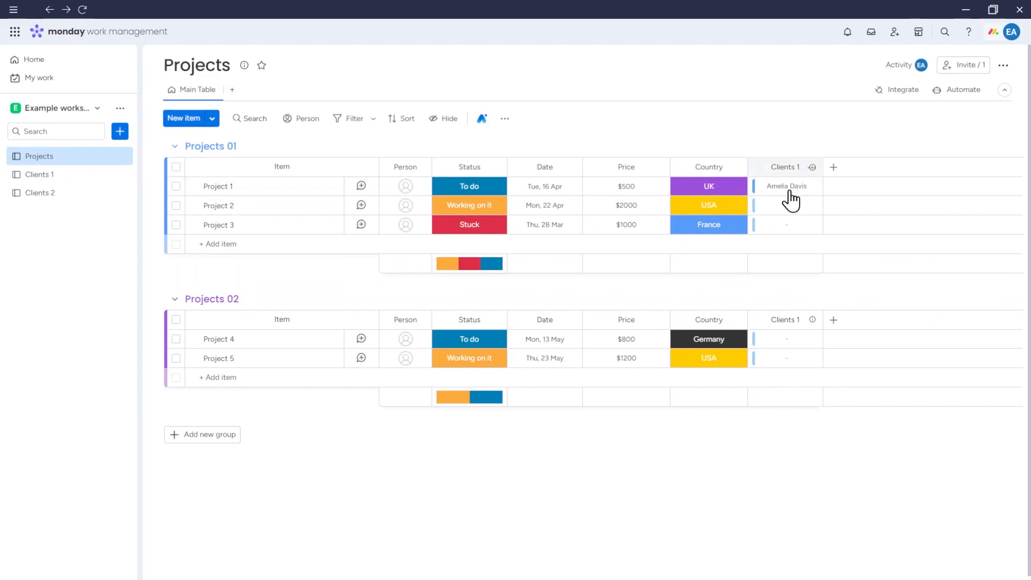
{"action": "left_click", "coordinate": [791, 192]}
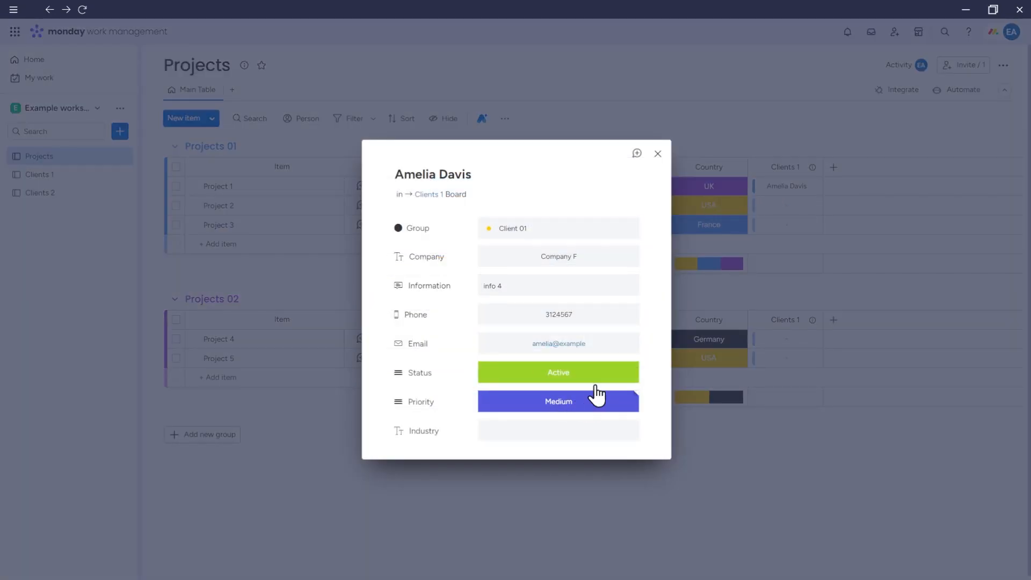
{"action": "left_click", "coordinate": [658, 154]}
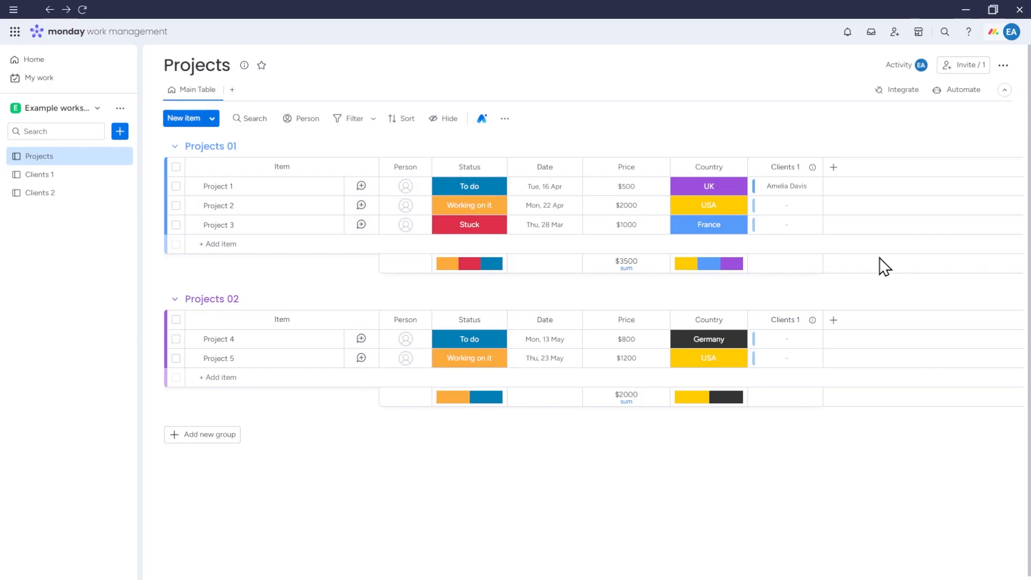
Review the Clients 1 column's Connect boards settings.
{"action": "left_click", "coordinate": [812, 168]}
{"action": "mouse_move", "coordinate": [697, 198]}
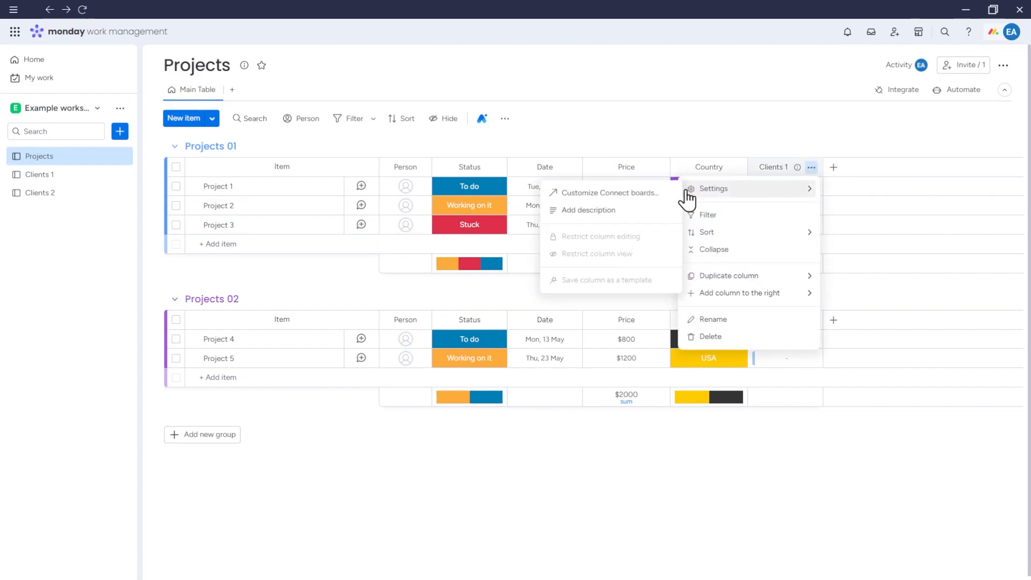
{"action": "left_click", "coordinate": [650, 203]}
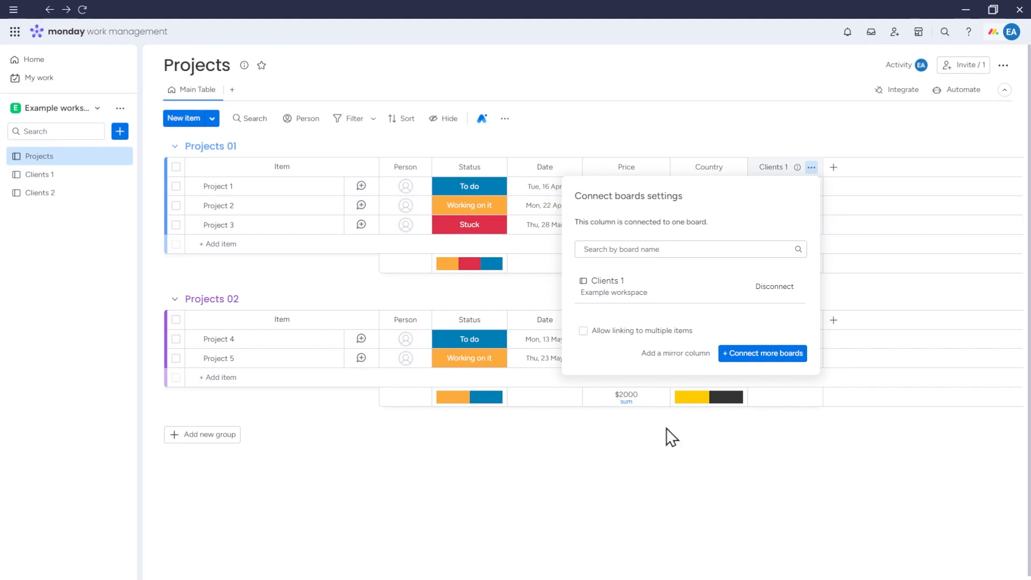
{"action": "left_click", "coordinate": [704, 454]}
Link a client to Project 2, check its card, and go to the Clients 1 board.
{"action": "left_click", "coordinate": [791, 211]}
{"action": "left_click", "coordinate": [708, 349]}
{"action": "left_click", "coordinate": [789, 205]}
{"action": "left_click", "coordinate": [658, 155]}
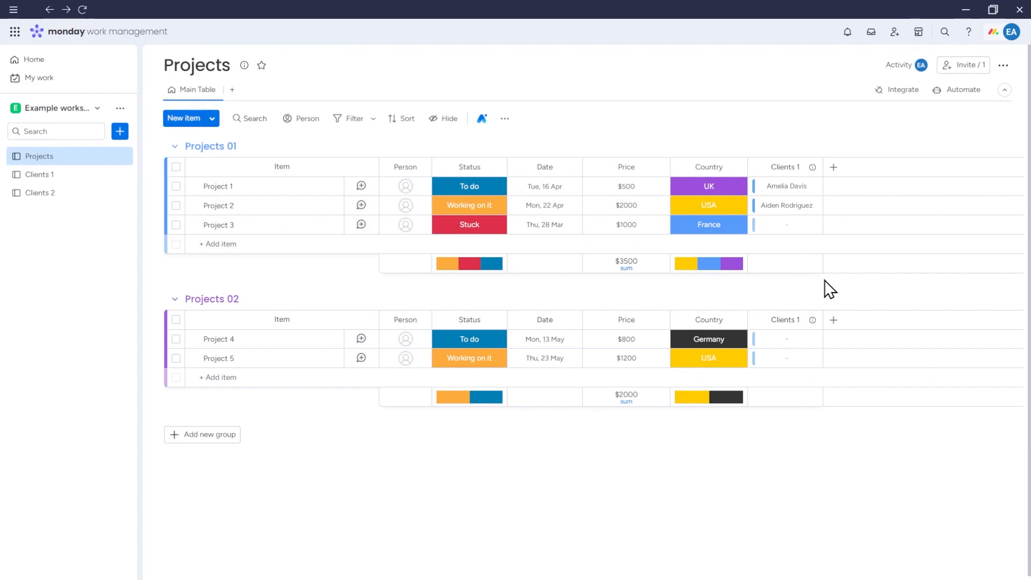
{"action": "left_click", "coordinate": [64, 176]}
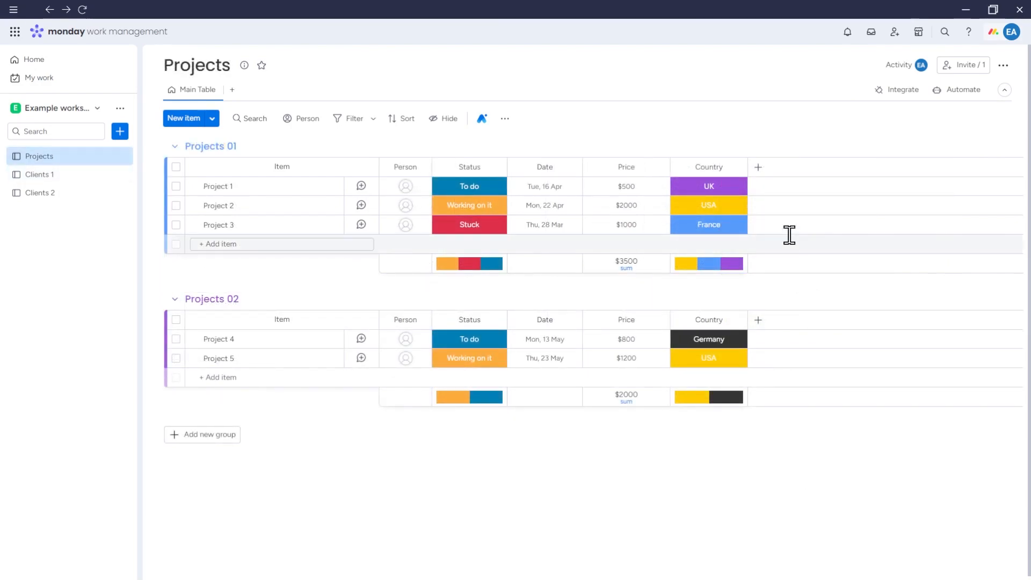
Add a new two-way Connect boards column linked to Clients 1.
{"action": "left_click", "coordinate": [758, 167]}
{"action": "left_click", "coordinate": [729, 242]}
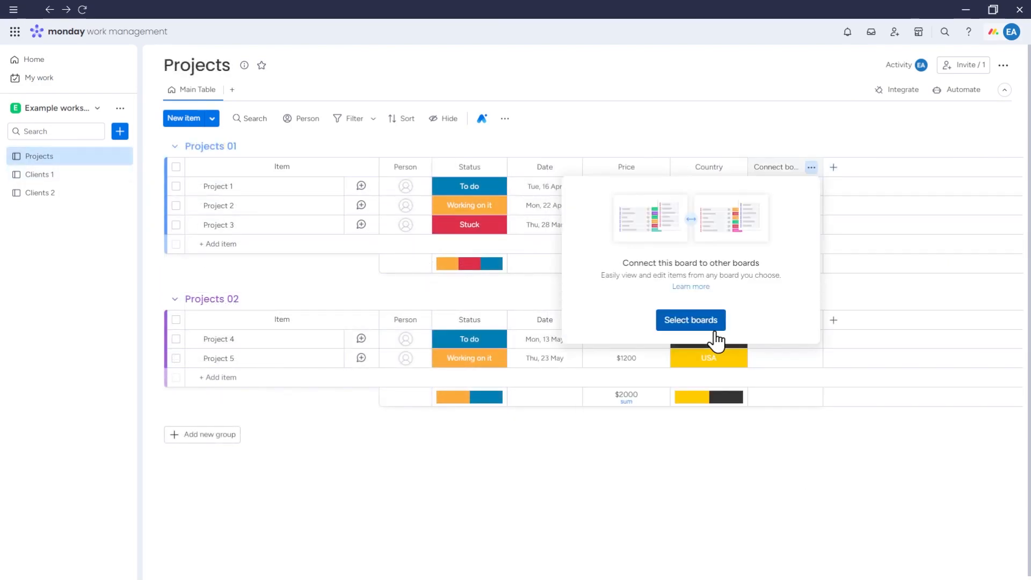
{"action": "left_click", "coordinate": [708, 319]}
{"action": "left_click", "coordinate": [583, 278]}
{"action": "left_click", "coordinate": [578, 396]}
{"action": "left_click", "coordinate": [763, 424]}
{"action": "left_click", "coordinate": [711, 442]}
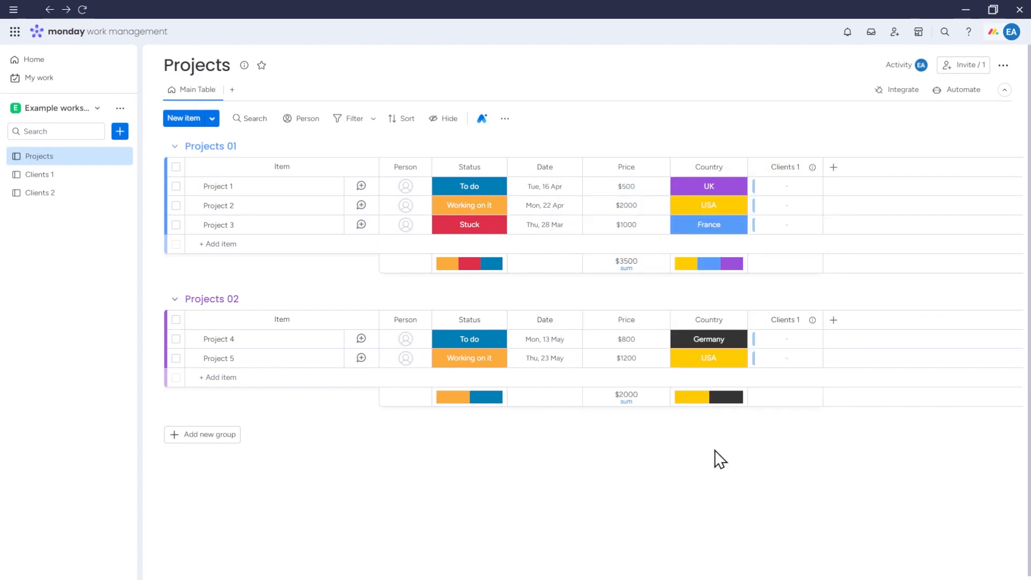
Link Company G to Project 1 and view the back-link on Clients 1.
{"action": "left_click", "coordinate": [788, 193]}
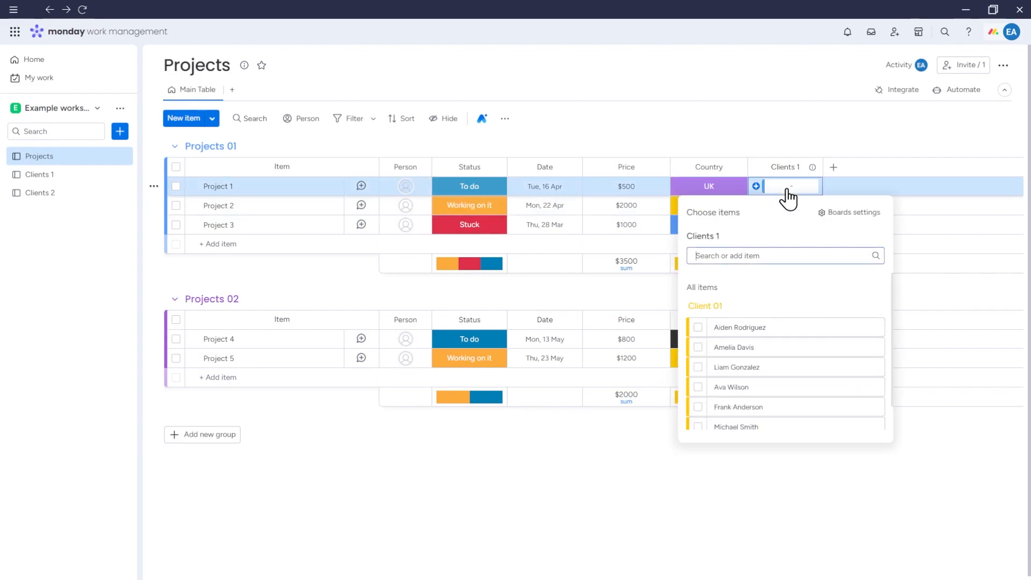
{"action": "left_click", "coordinate": [698, 368]}
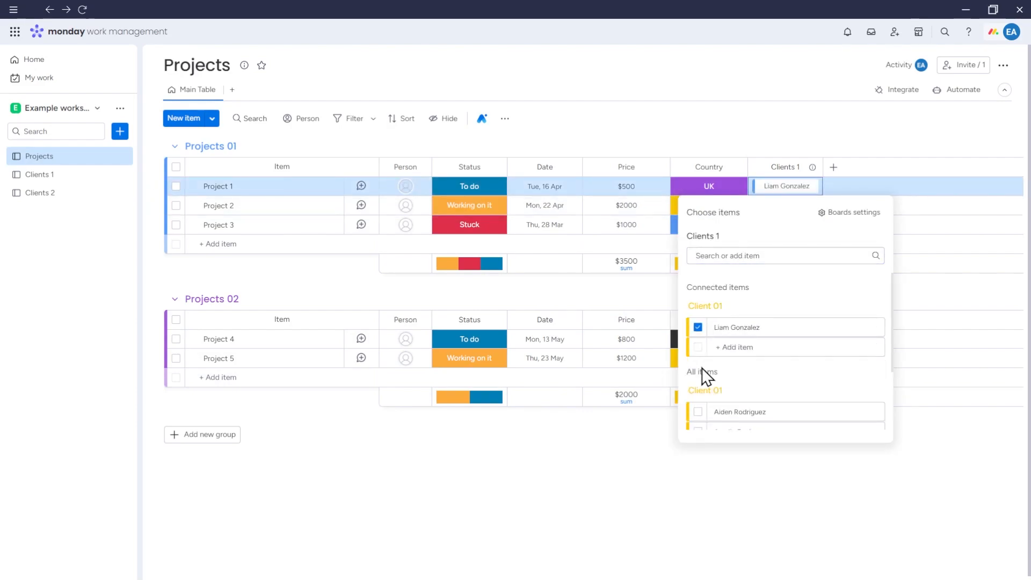
{"action": "left_click", "coordinate": [608, 440]}
{"action": "left_click", "coordinate": [43, 174]}
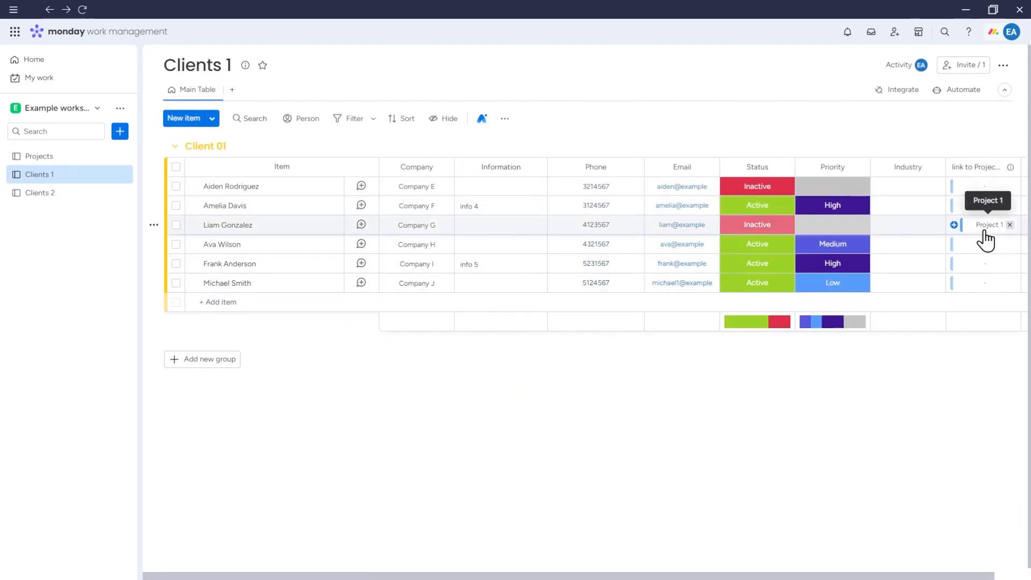
Link Project 3 to the Company E client.
{"action": "left_click", "coordinate": [982, 187]}
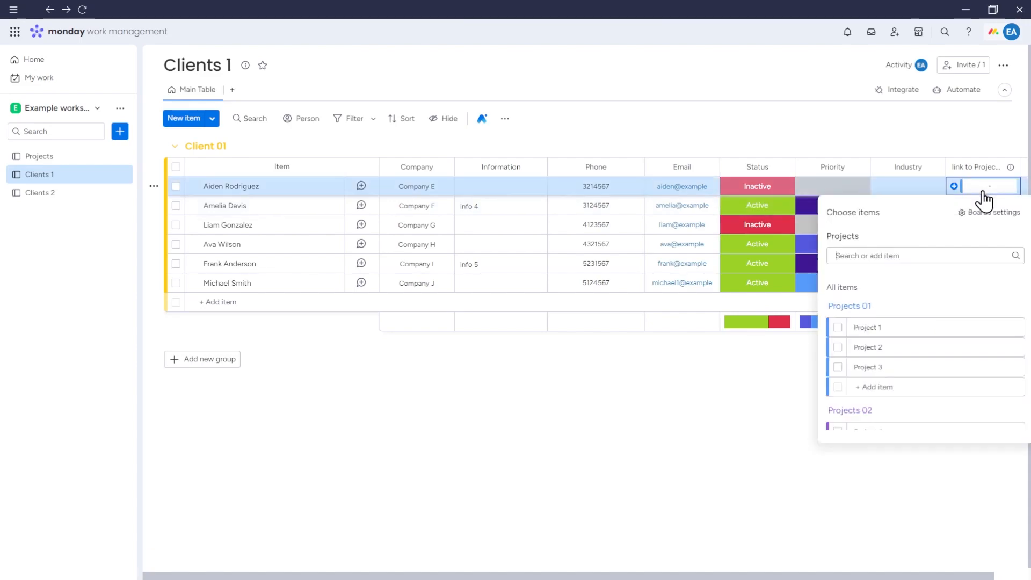
{"action": "left_click", "coordinate": [850, 370]}
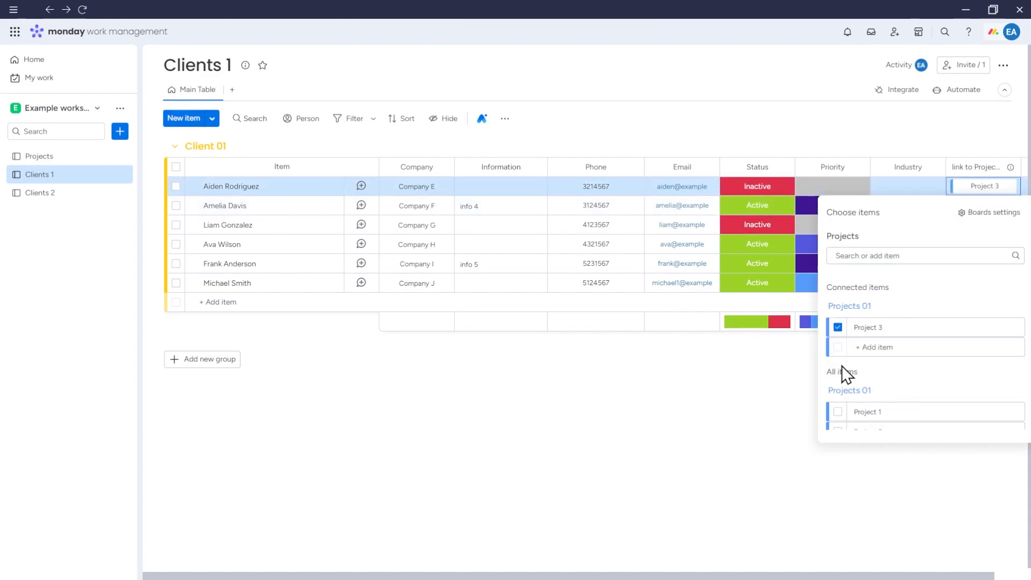
{"action": "left_click", "coordinate": [783, 397]}
{"action": "left_click", "coordinate": [856, 415]}
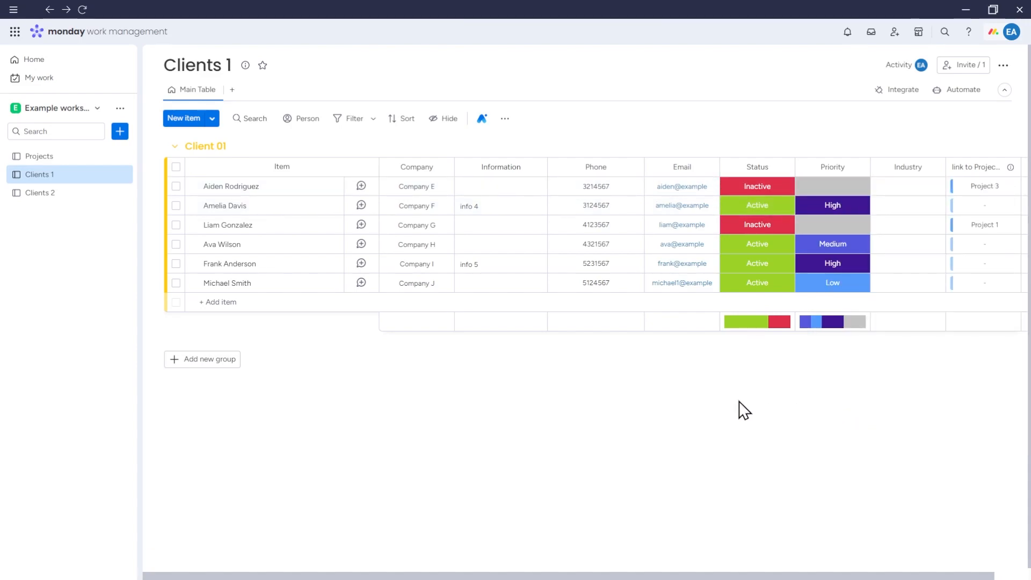
From Project 3 on Projects, set Company E's status to Active.
{"action": "left_click", "coordinate": [60, 156]}
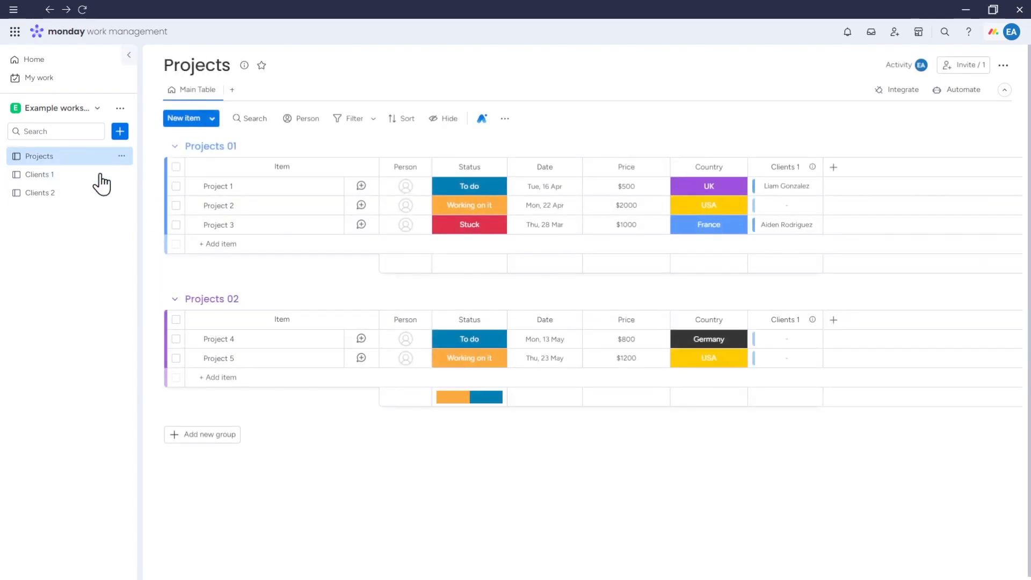
{"action": "left_click", "coordinate": [785, 228]}
{"action": "left_click", "coordinate": [590, 363]}
{"action": "left_click", "coordinate": [559, 396]}
{"action": "left_click", "coordinate": [693, 442]}
From Clients 1, set Project 3's status to Working on it, then return to Projects.
{"action": "left_click", "coordinate": [72, 180]}
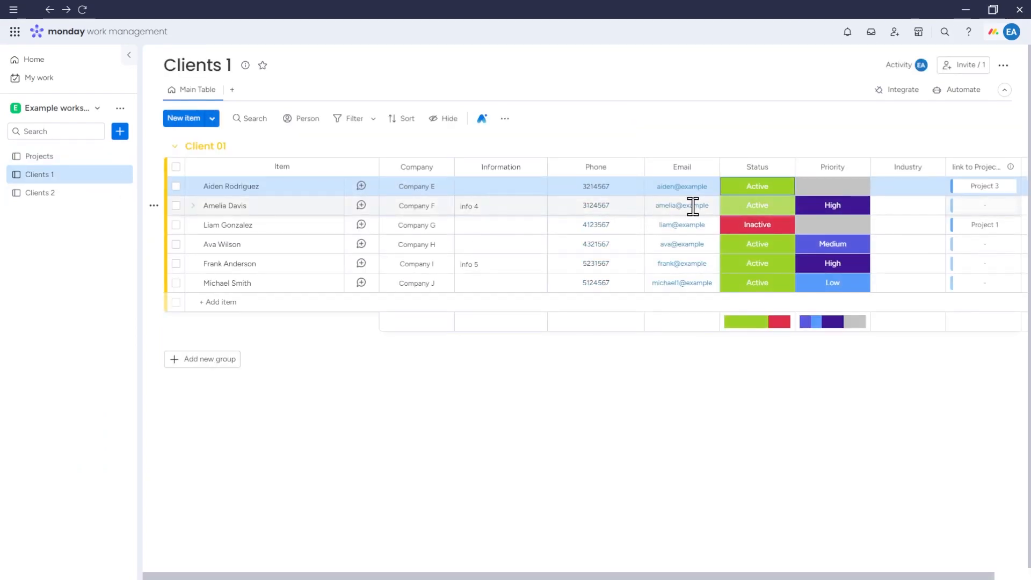
{"action": "left_click", "coordinate": [984, 188]}
{"action": "left_click", "coordinate": [559, 299]}
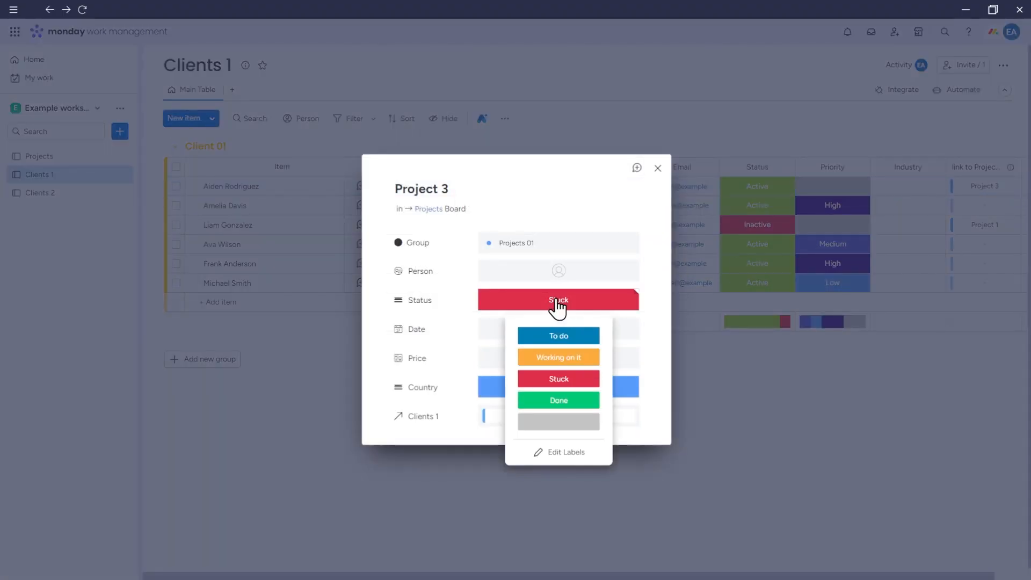
{"action": "left_click", "coordinate": [582, 352]}
{"action": "left_click", "coordinate": [715, 405]}
{"action": "left_click", "coordinate": [75, 160]}
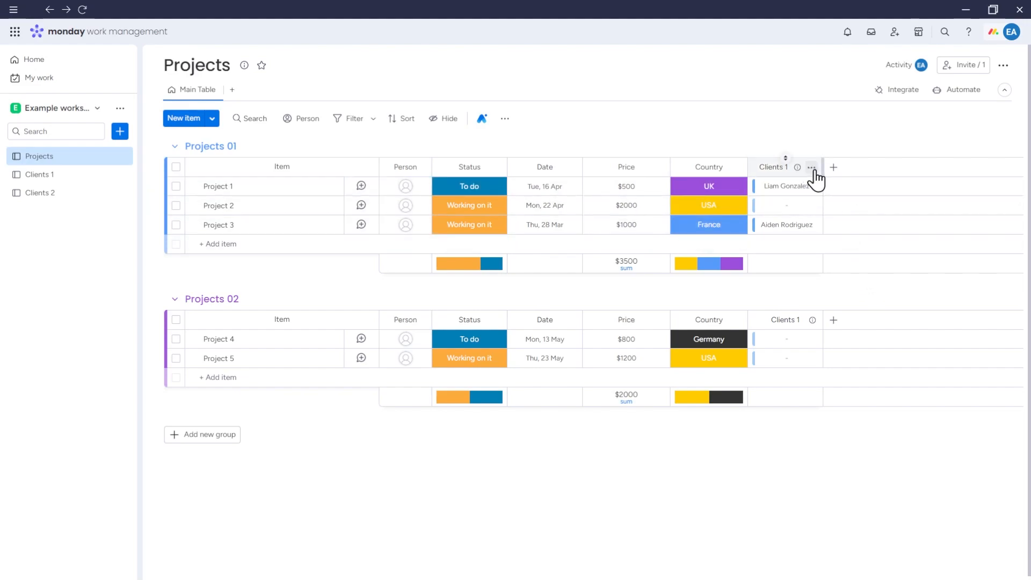
Add Clients 2 as a second connected board on the Clients 1 column, then view Clients 2.
{"action": "left_click", "coordinate": [811, 168]}
{"action": "mouse_move", "coordinate": [784, 197]}
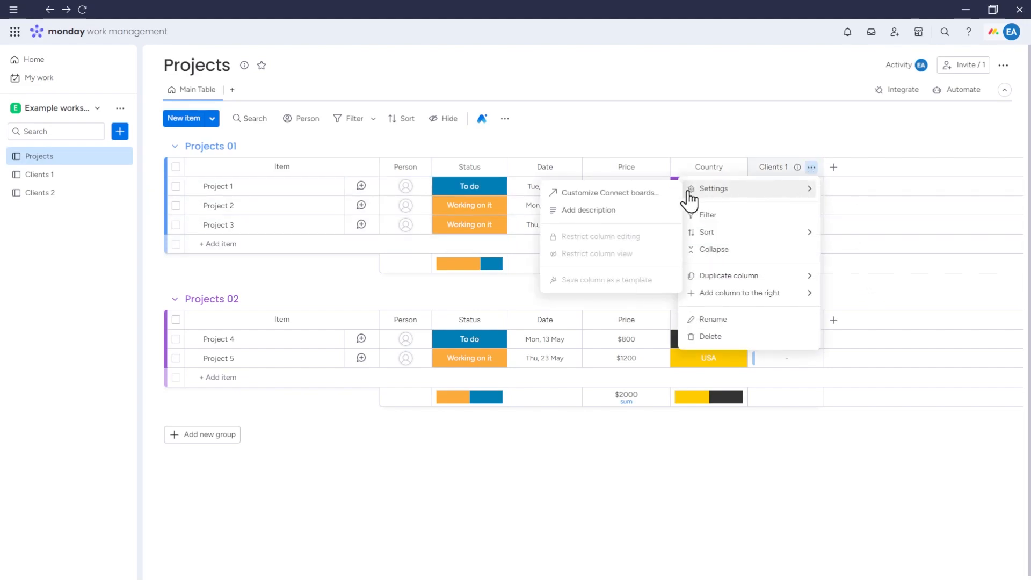
{"action": "left_click", "coordinate": [634, 194]}
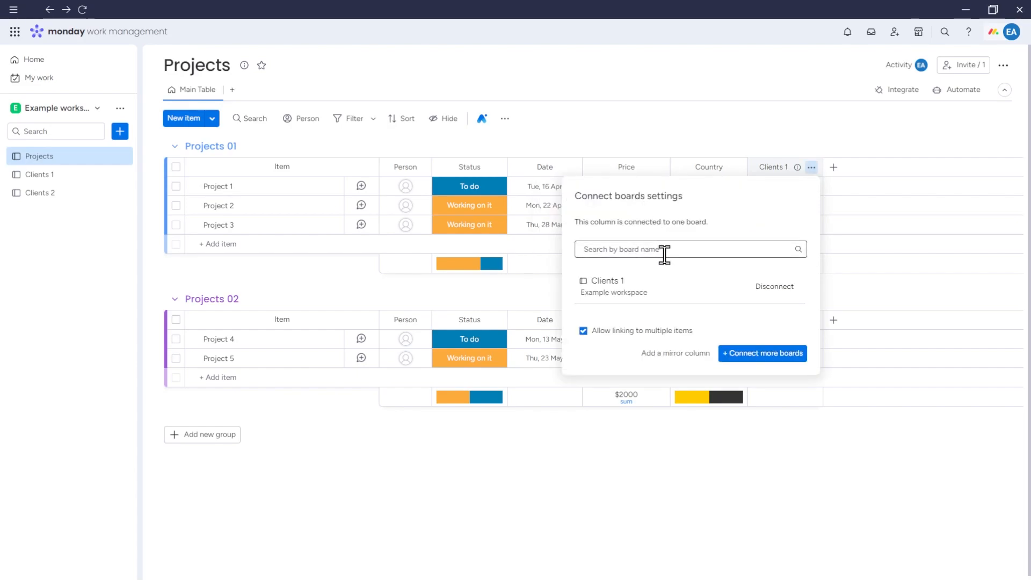
{"action": "left_click", "coordinate": [748, 355]}
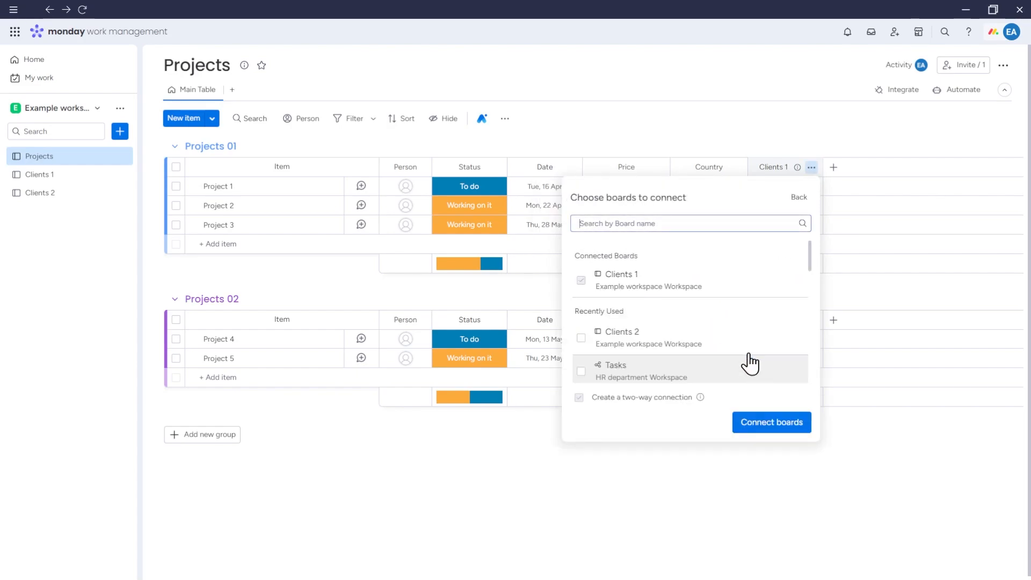
{"action": "left_click", "coordinate": [581, 338]}
{"action": "left_click", "coordinate": [783, 423]}
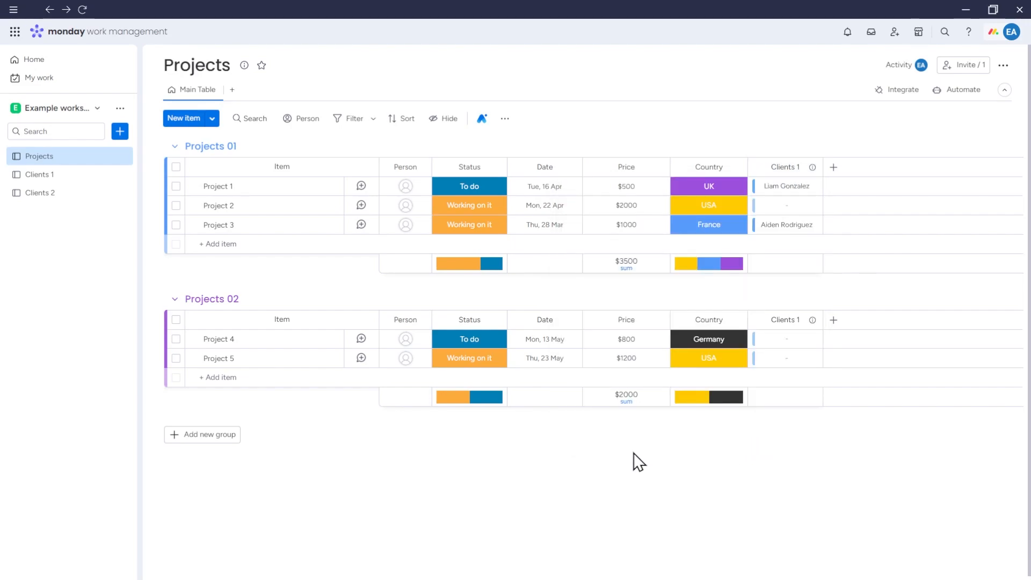
{"action": "left_click", "coordinate": [39, 193]}
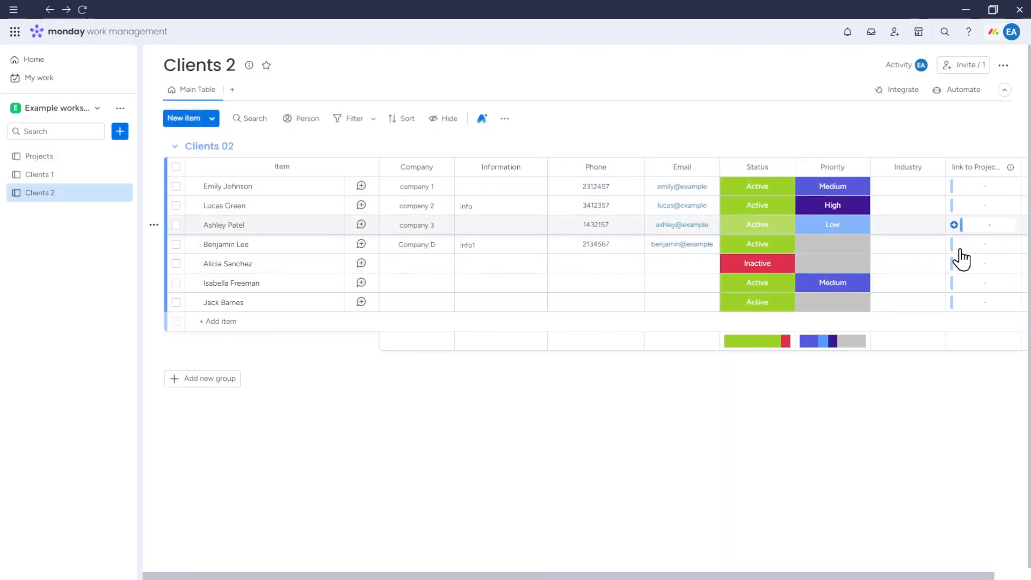
Link Project 2 to Company H from Clients 1 and Company D from Clients 2.
{"action": "left_click", "coordinate": [66, 161]}
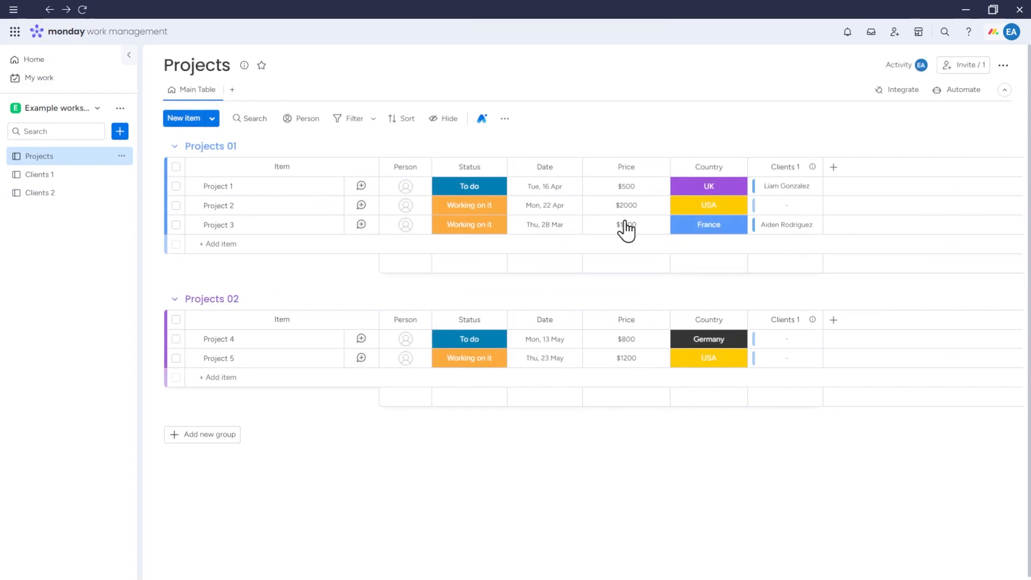
{"action": "left_click", "coordinate": [797, 208]}
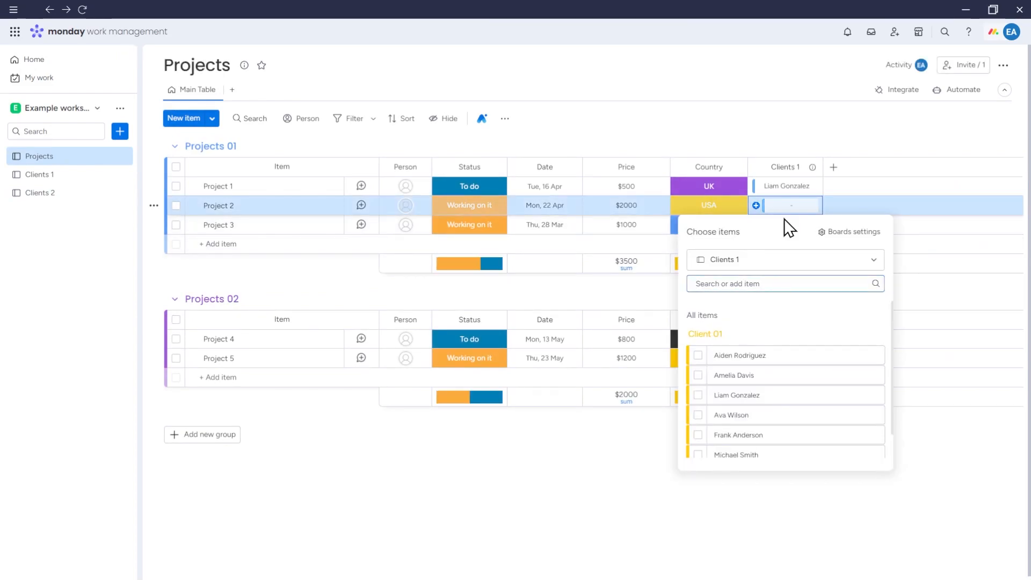
{"action": "left_click", "coordinate": [698, 415]}
{"action": "left_click", "coordinate": [782, 263]}
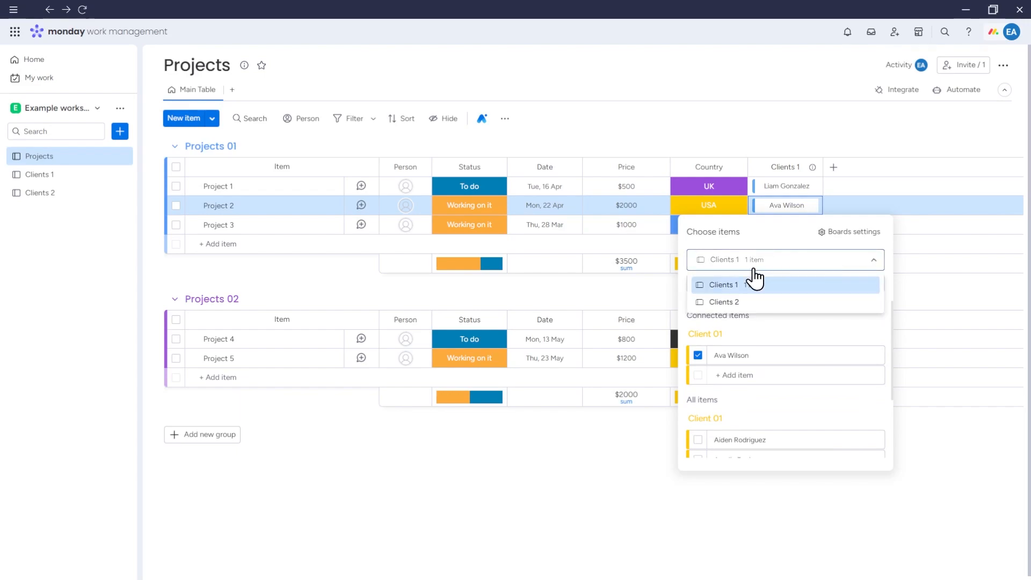
{"action": "left_click", "coordinate": [741, 303]}
{"action": "left_click", "coordinate": [698, 415]}
{"action": "left_click", "coordinate": [793, 262]}
{"action": "left_click", "coordinate": [794, 262]}
{"action": "left_click", "coordinate": [939, 438]}
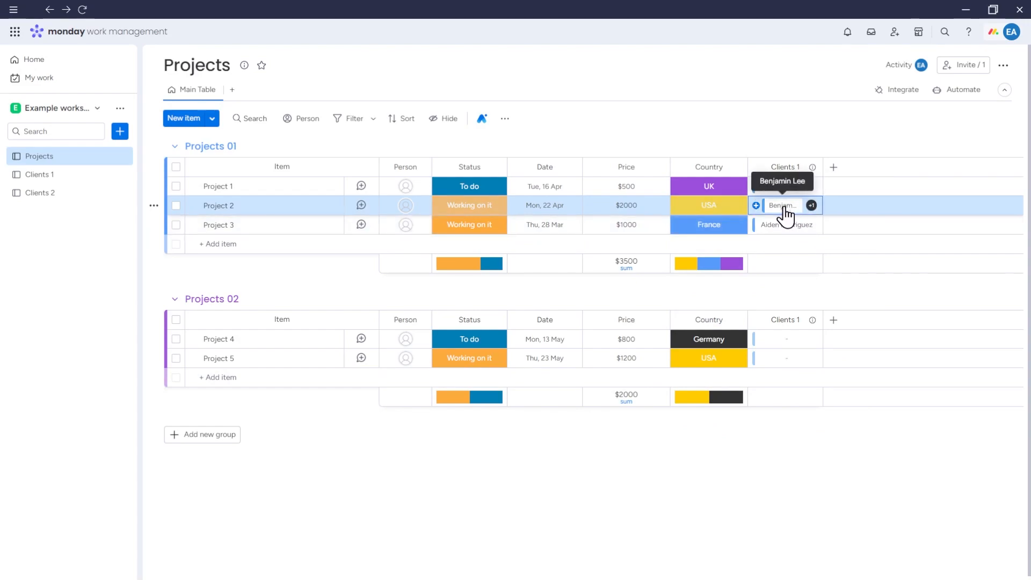
{"action": "left_click", "coordinate": [759, 214]}
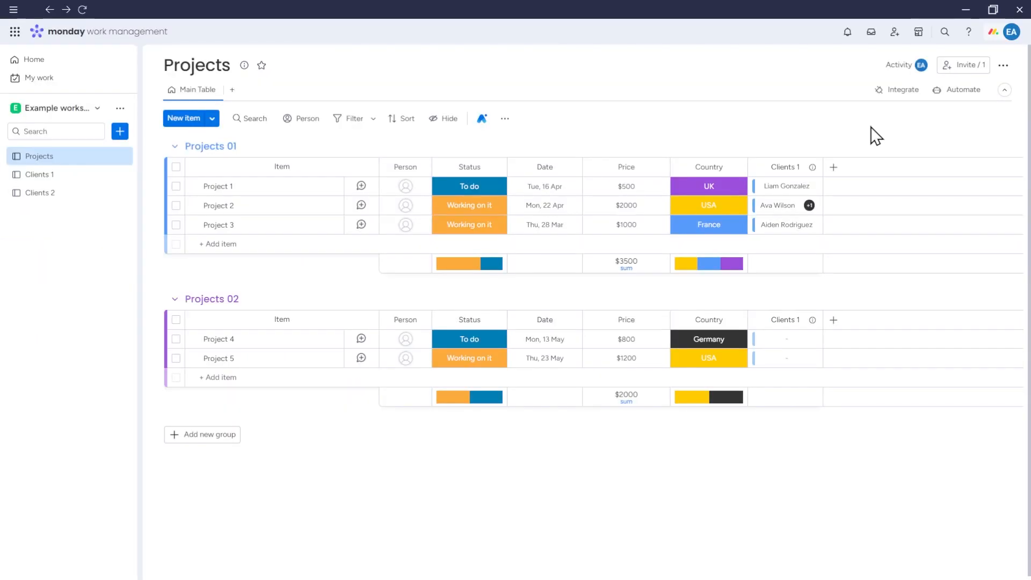
Add a Mirror column from the full column catalogue.
{"action": "left_click", "coordinate": [834, 169]}
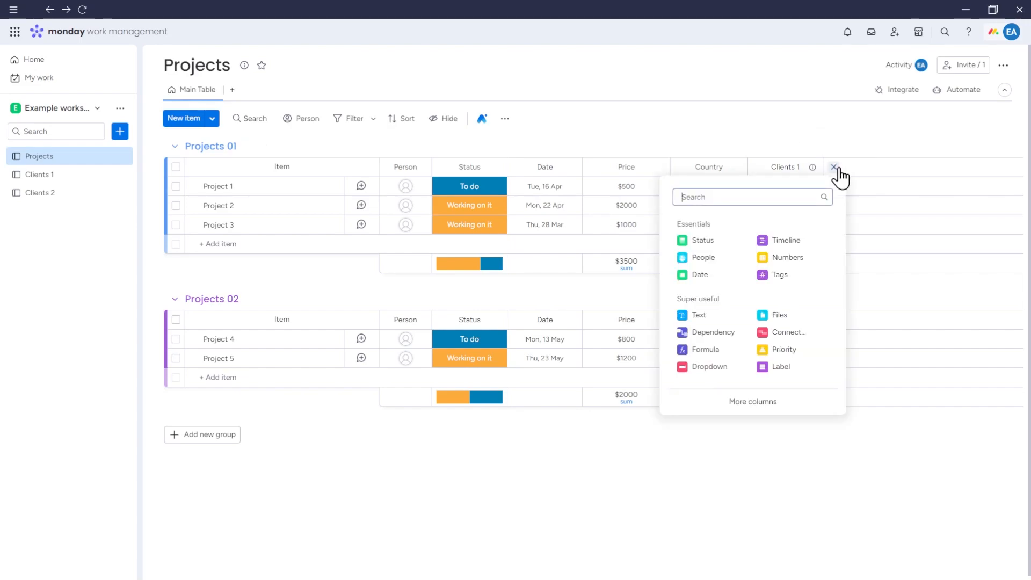
{"action": "left_click", "coordinate": [760, 404]}
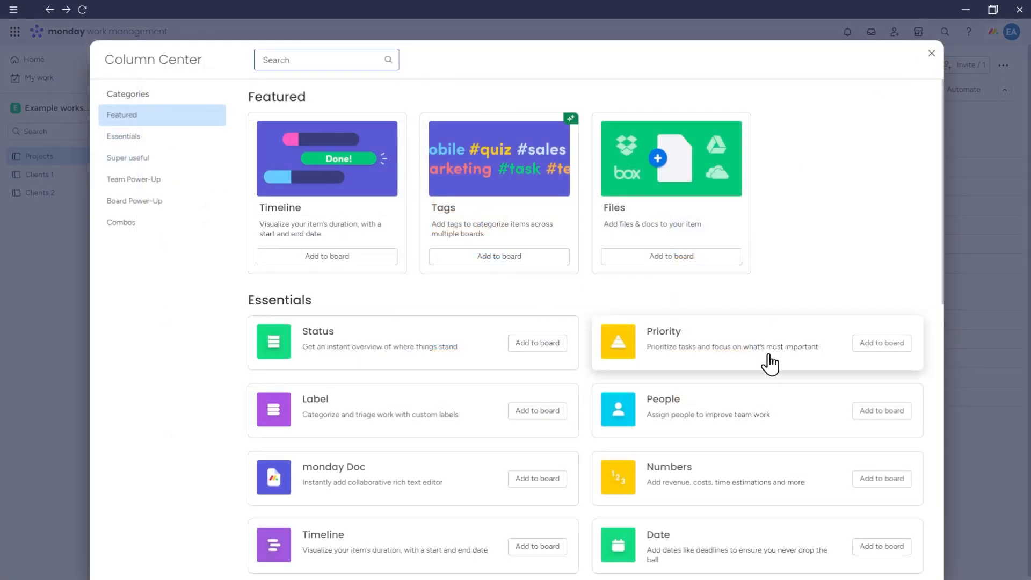
{"action": "scroll", "coordinate": [762, 352], "scroll_direction": "down", "scroll_amount": 5}
{"action": "scroll", "coordinate": [753, 343], "scroll_direction": "down", "scroll_amount": 3}
{"action": "left_click", "coordinate": [703, 252]}
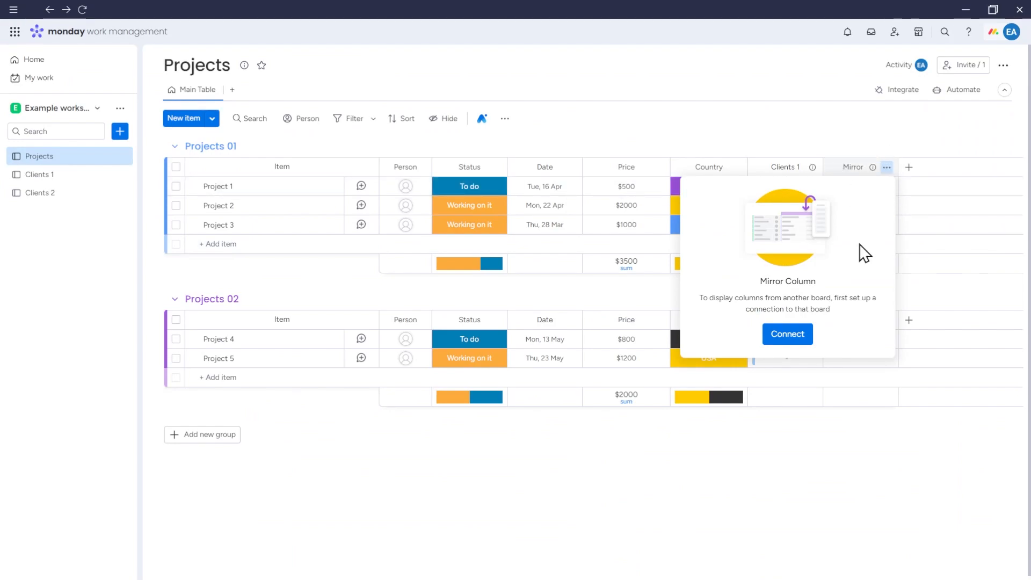
{"action": "left_click", "coordinate": [912, 135]}
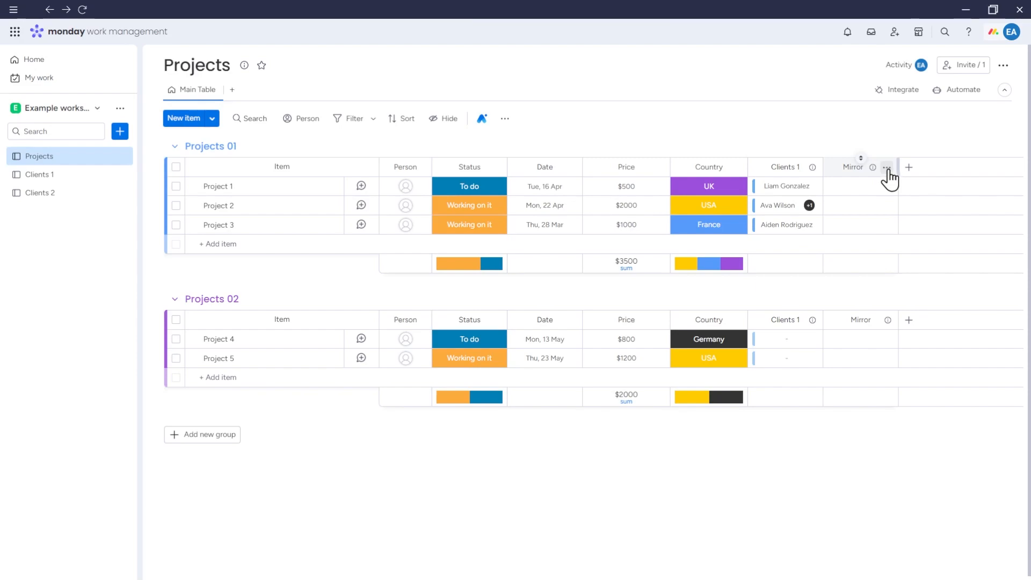
Bring up the Mirror column's setup.
{"action": "left_click", "coordinate": [887, 168]}
{"action": "mouse_move", "coordinate": [833, 191]}
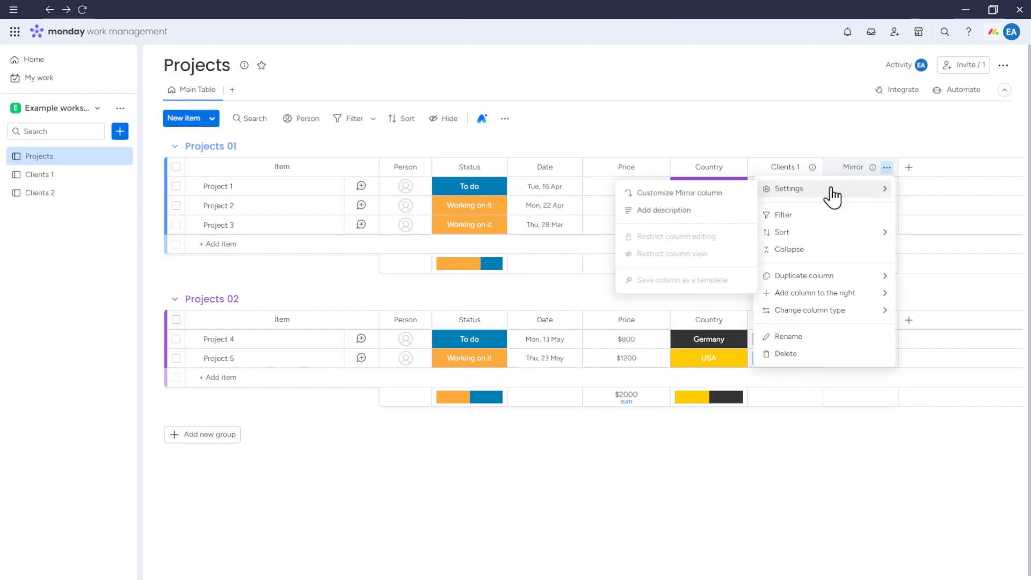
{"action": "left_click", "coordinate": [710, 199]}
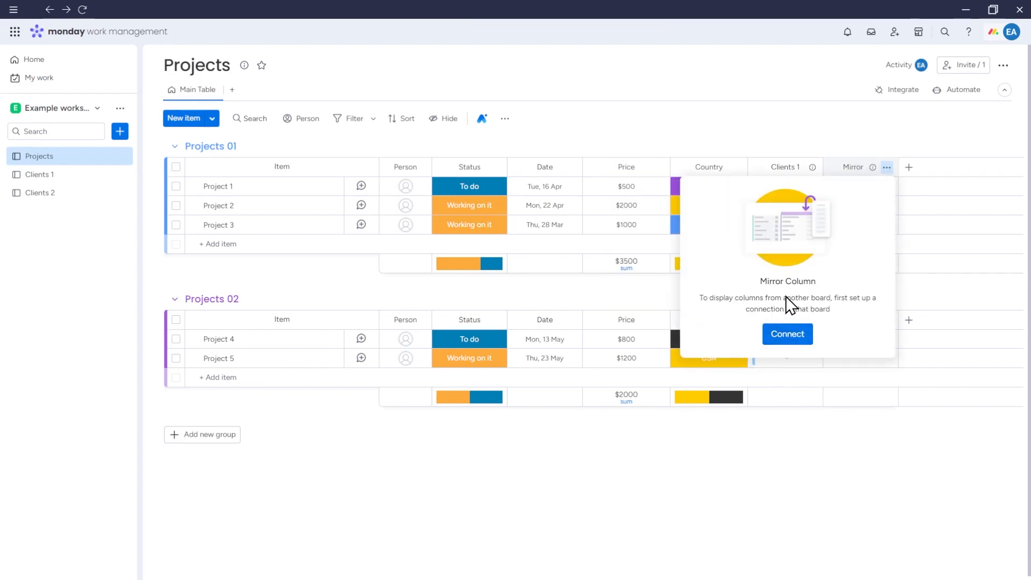
Point the mirror at the Clients 1 connection and browse its column choices.
{"action": "left_click", "coordinate": [806, 335]}
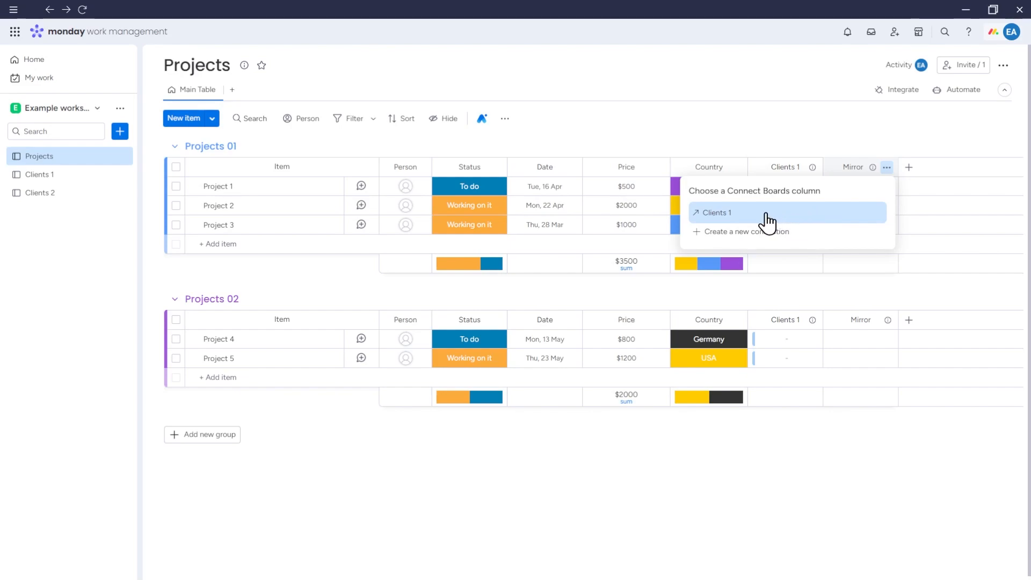
{"action": "left_click", "coordinate": [726, 217]}
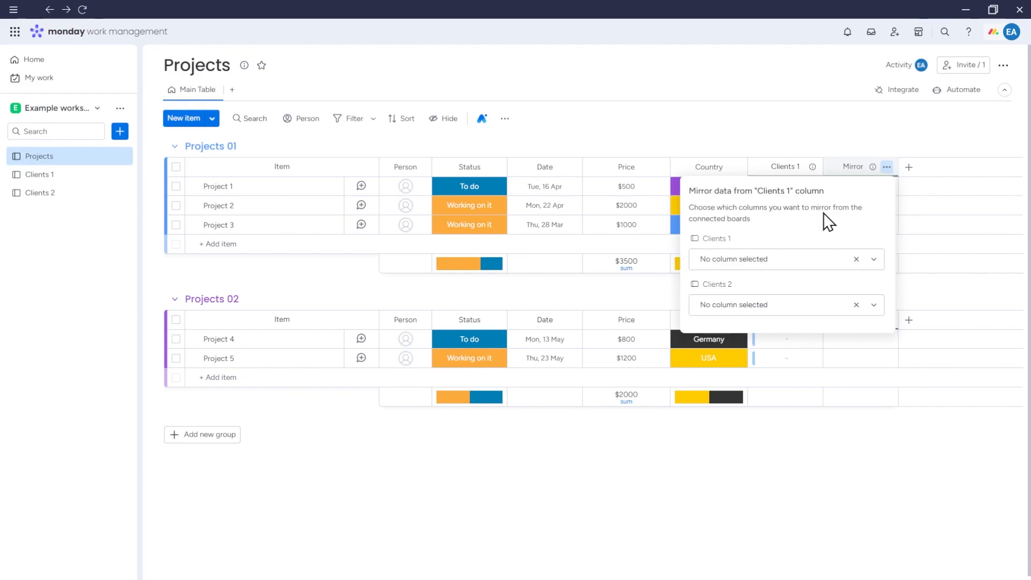
{"action": "left_click", "coordinate": [794, 259]}
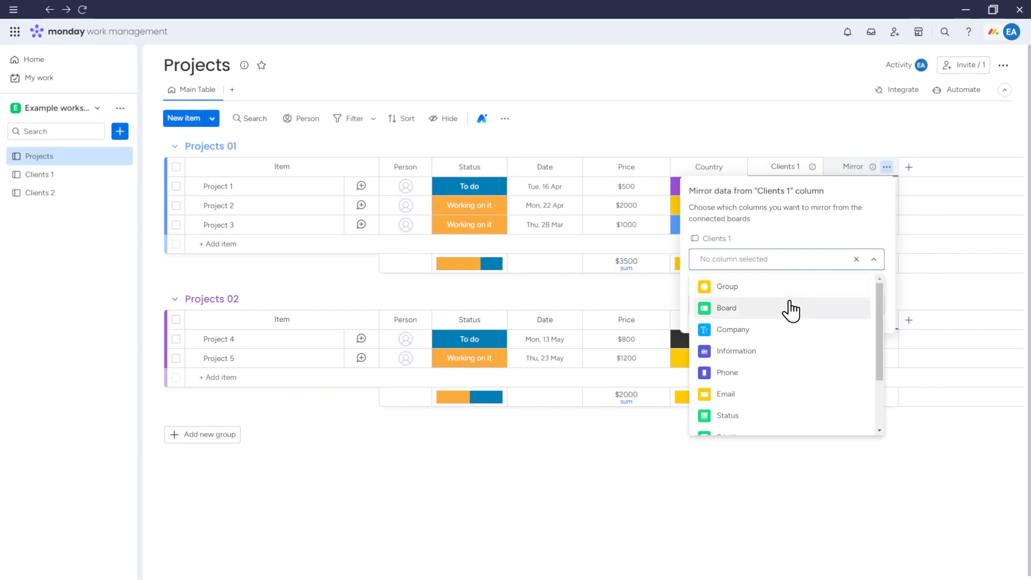
{"action": "scroll", "coordinate": [789, 308], "scroll_direction": "down", "scroll_amount": 3}
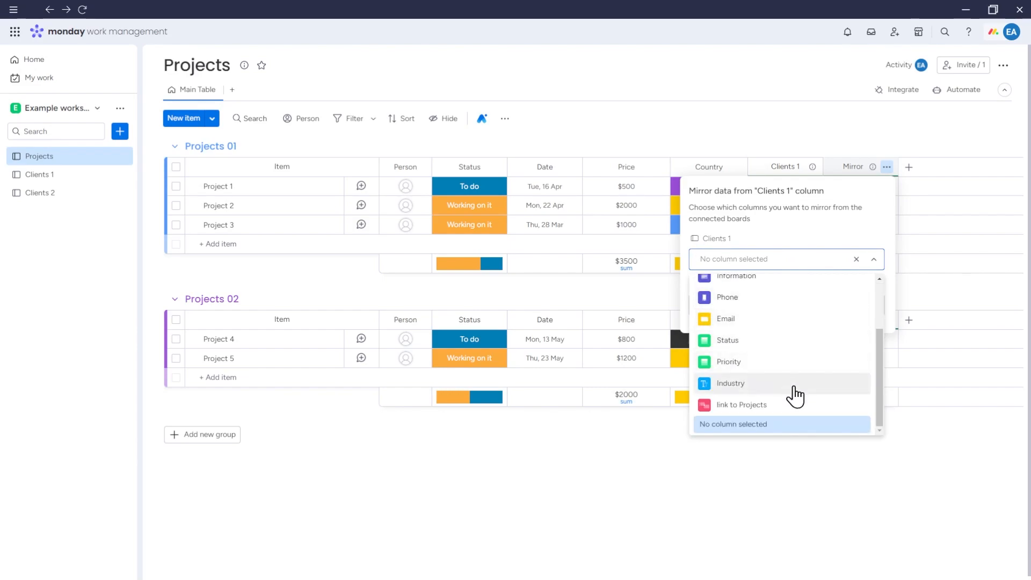
{"action": "scroll", "coordinate": [795, 378], "scroll_direction": "up", "scroll_amount": 3}
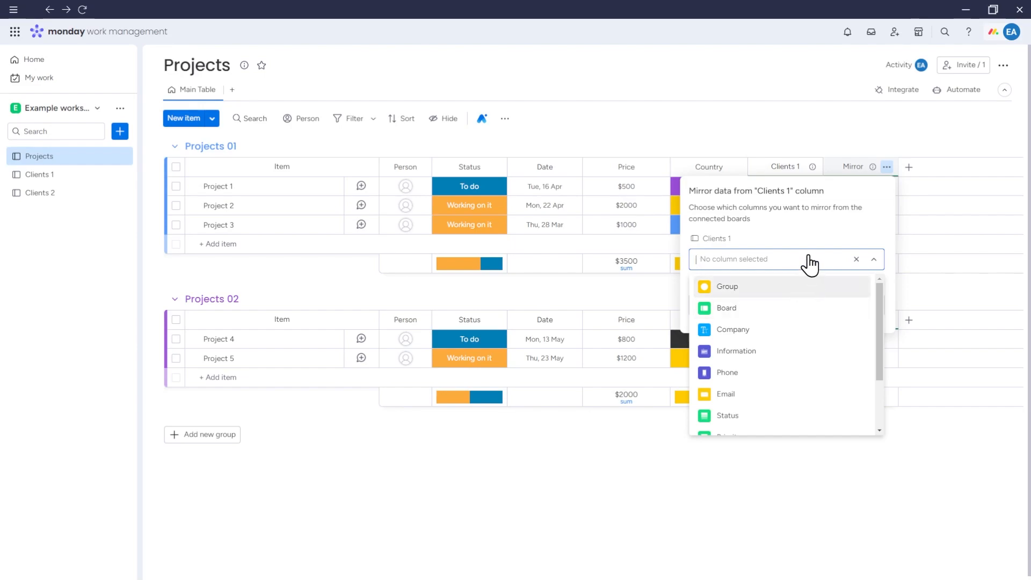
{"action": "left_click", "coordinate": [809, 261]}
{"action": "left_click", "coordinate": [802, 310]}
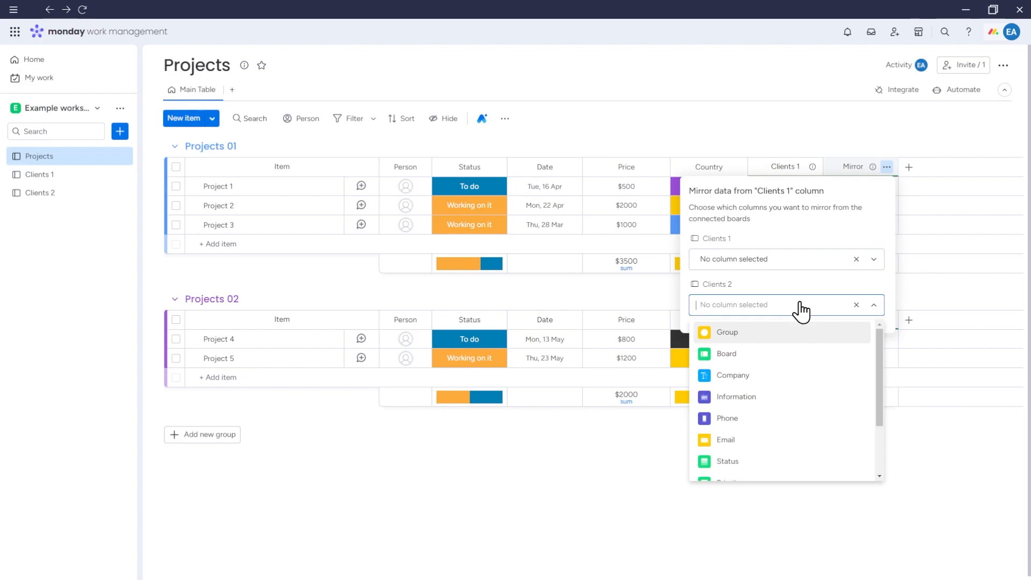
{"action": "left_click", "coordinate": [803, 309]}
{"action": "left_click", "coordinate": [804, 277]}
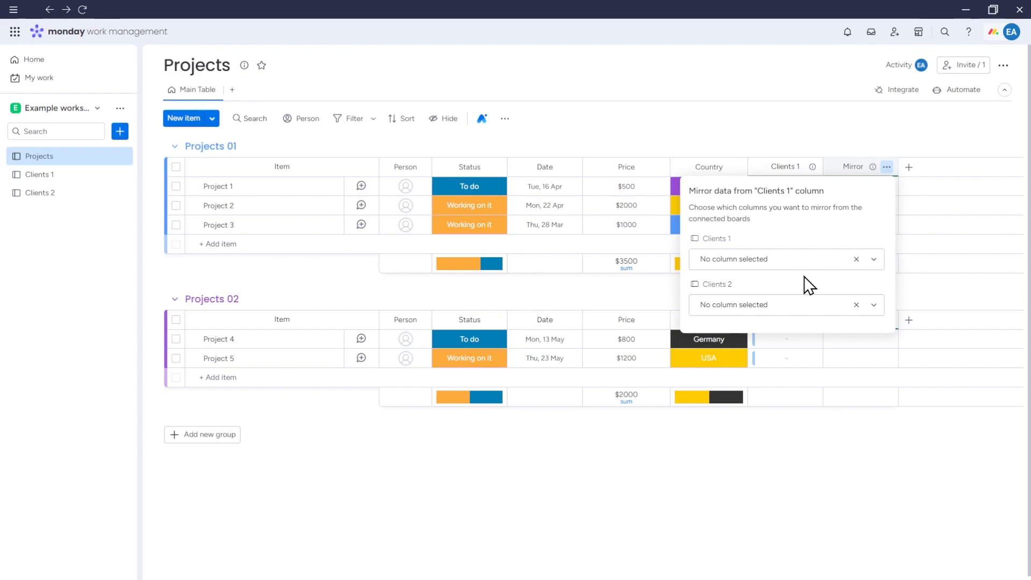
Mirror the Status column from Clients 1, clear the Clients 2 choice, and apply.
{"action": "left_click", "coordinate": [796, 264]}
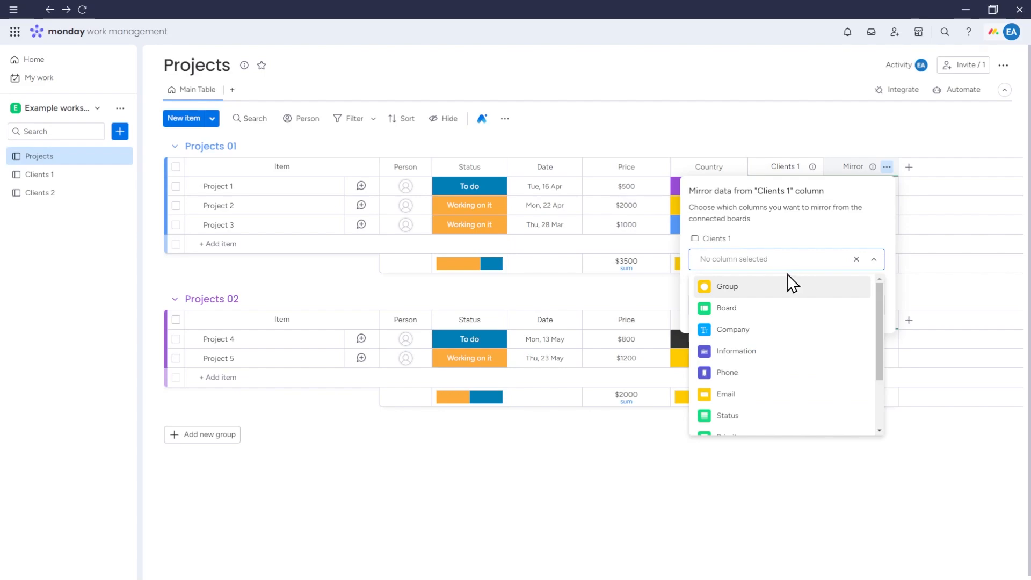
{"action": "left_click", "coordinate": [759, 328]}
{"action": "left_click", "coordinate": [789, 306]}
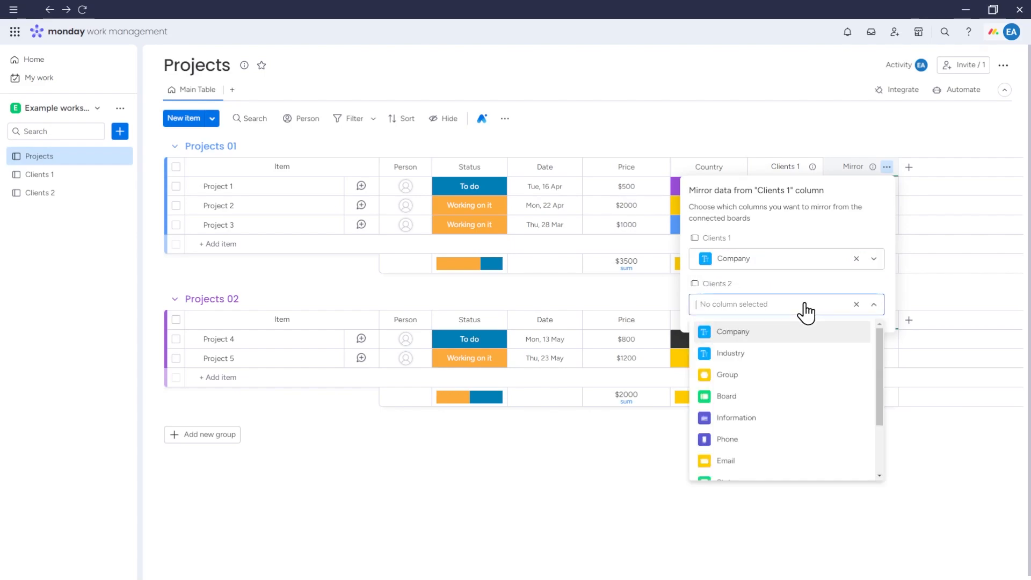
{"action": "left_click", "coordinate": [753, 339]}
{"action": "left_click", "coordinate": [808, 266]}
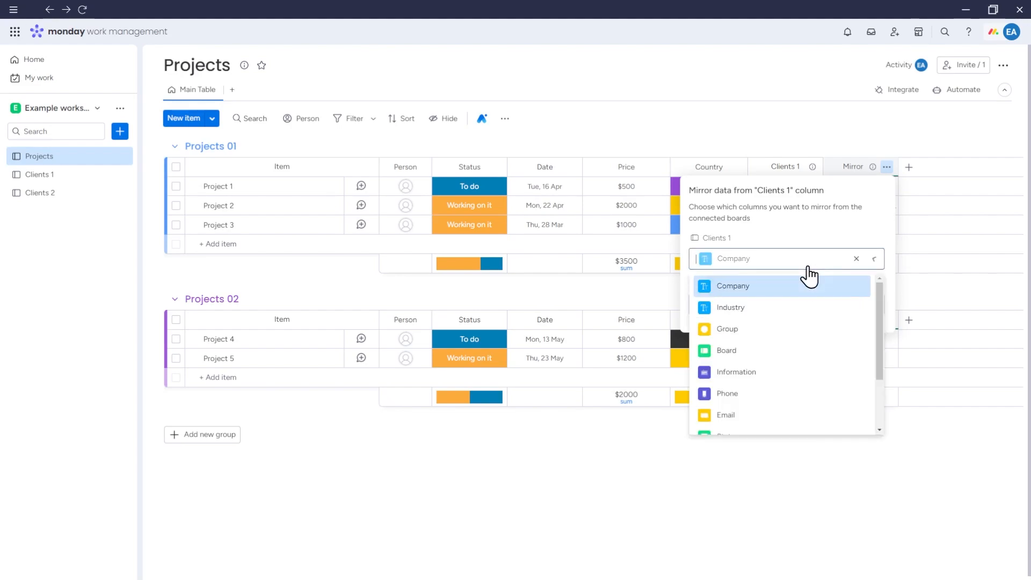
{"action": "scroll", "coordinate": [739, 333], "scroll_direction": "down", "scroll_amount": 3}
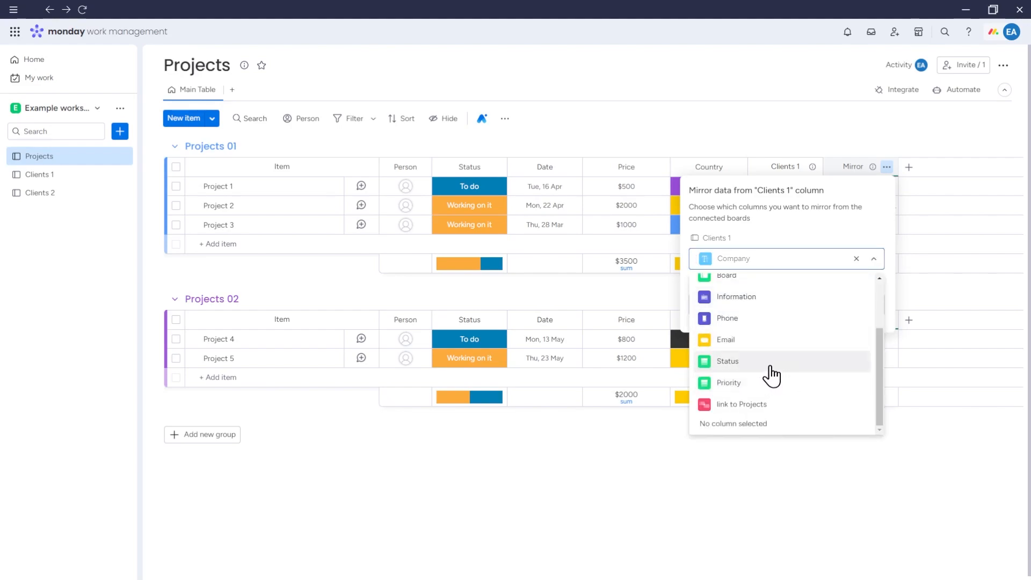
{"action": "left_click", "coordinate": [765, 363]}
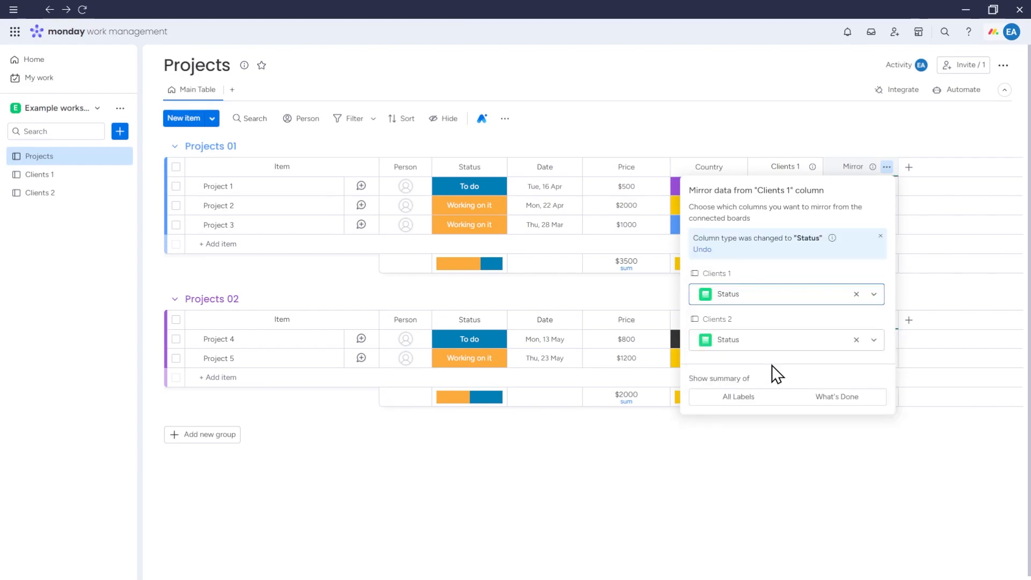
{"action": "left_click", "coordinate": [856, 340]}
{"action": "left_click", "coordinate": [895, 456]}
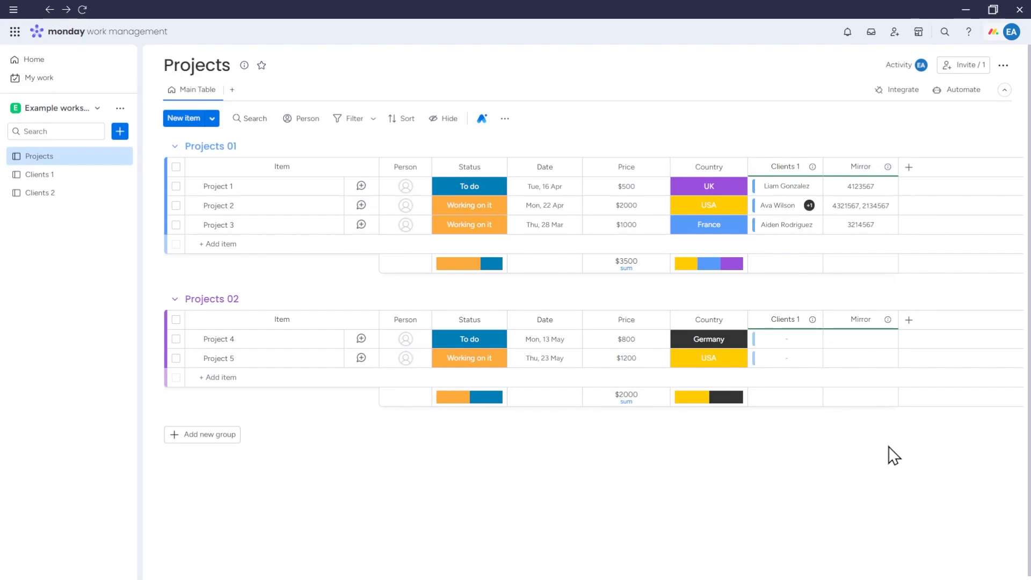
View both values in Project 2's Mirror cell, then open the Clients 1 column menu.
{"action": "left_click", "coordinate": [874, 212]}
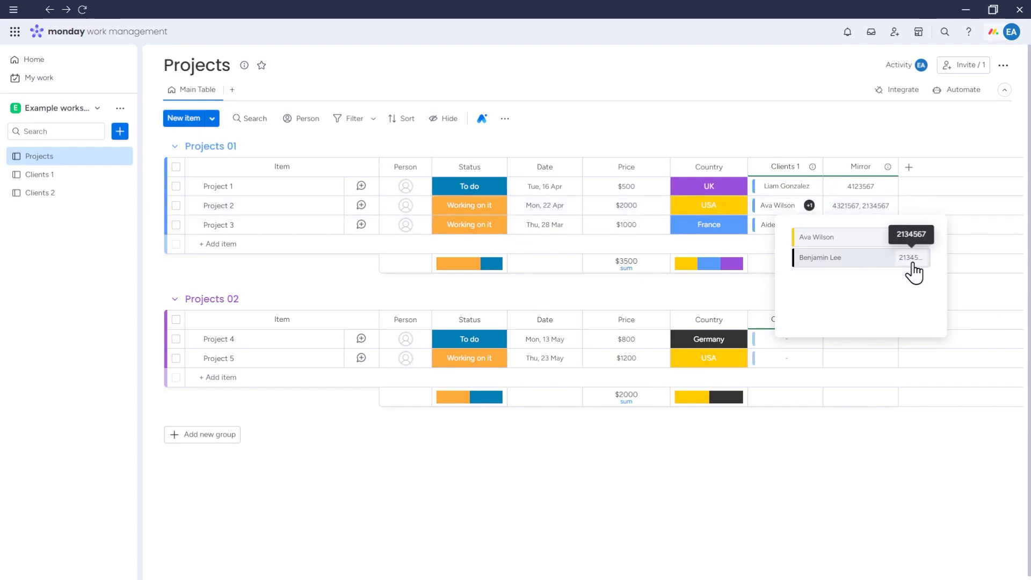
{"action": "left_click", "coordinate": [965, 293]}
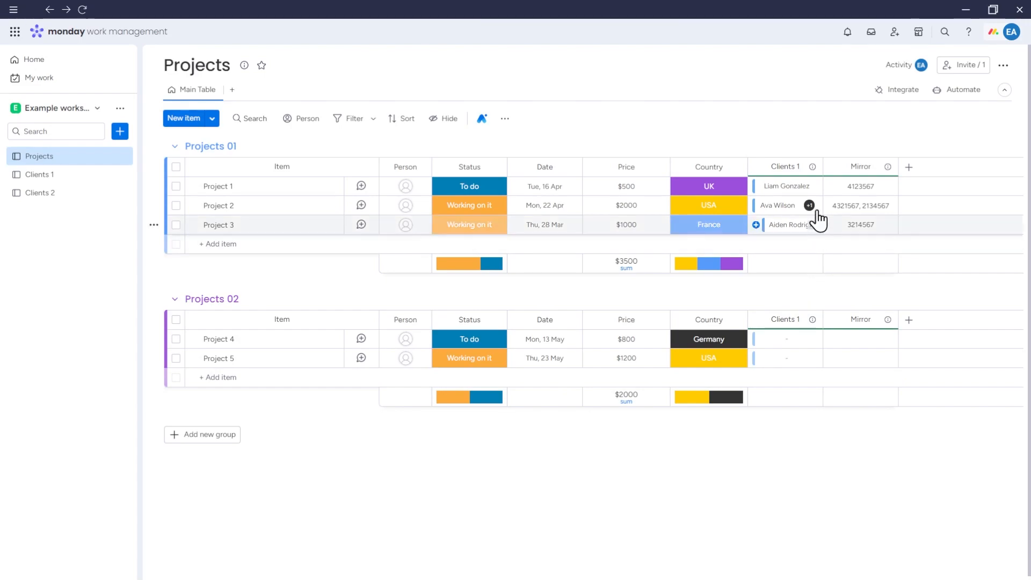
{"action": "left_click", "coordinate": [812, 168]}
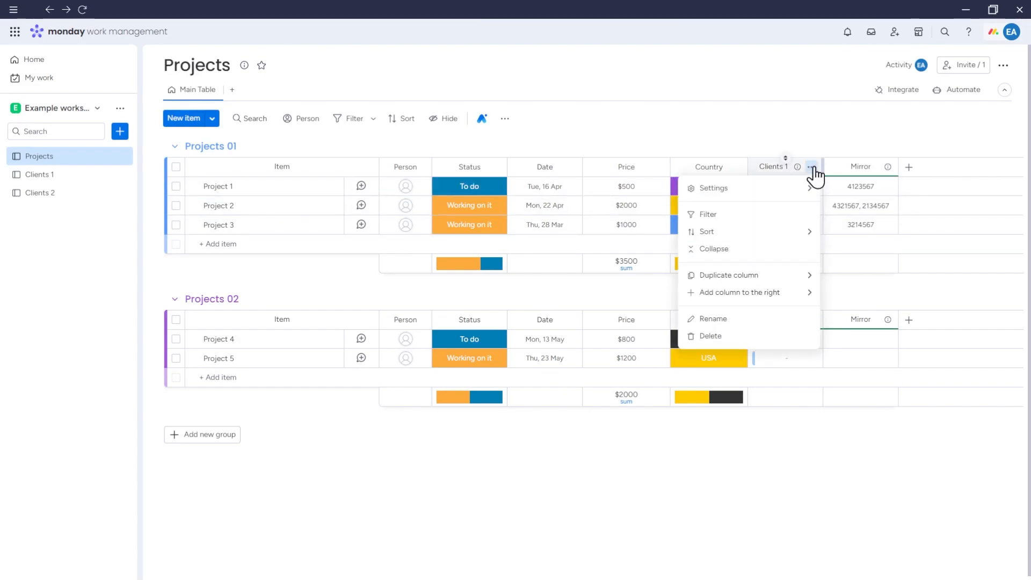
Add a Mirror 1 column that mirrors the Priority column from both Clients 1 and Clients 2.
{"action": "mouse_move", "coordinate": [789, 189]}
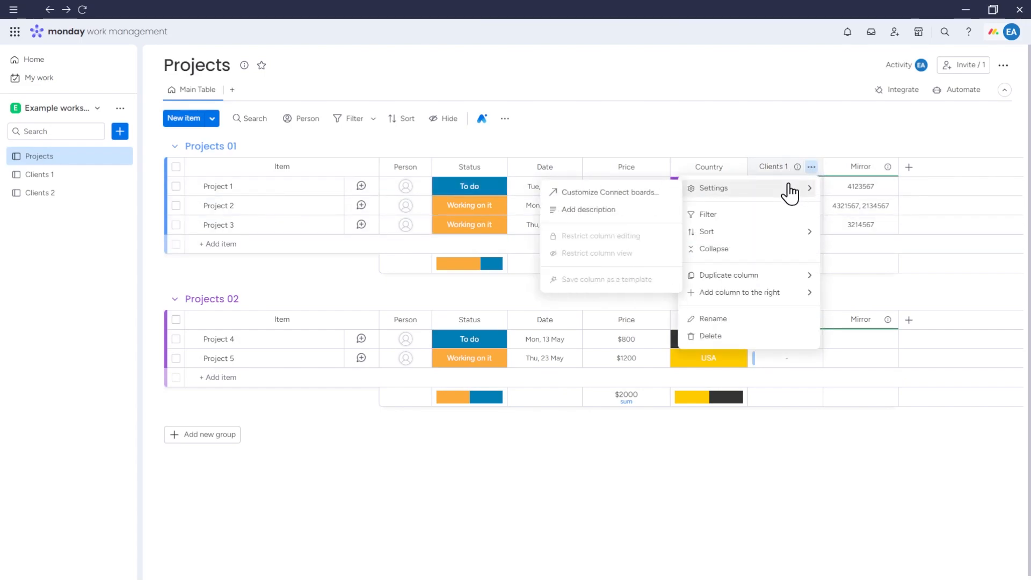
{"action": "left_click", "coordinate": [649, 194]}
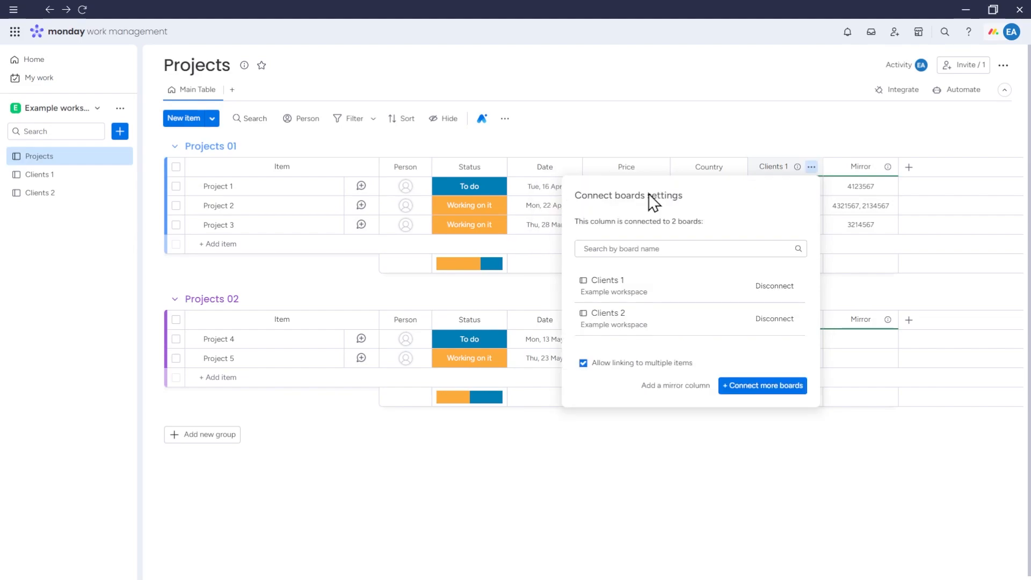
{"action": "left_click", "coordinate": [685, 386]}
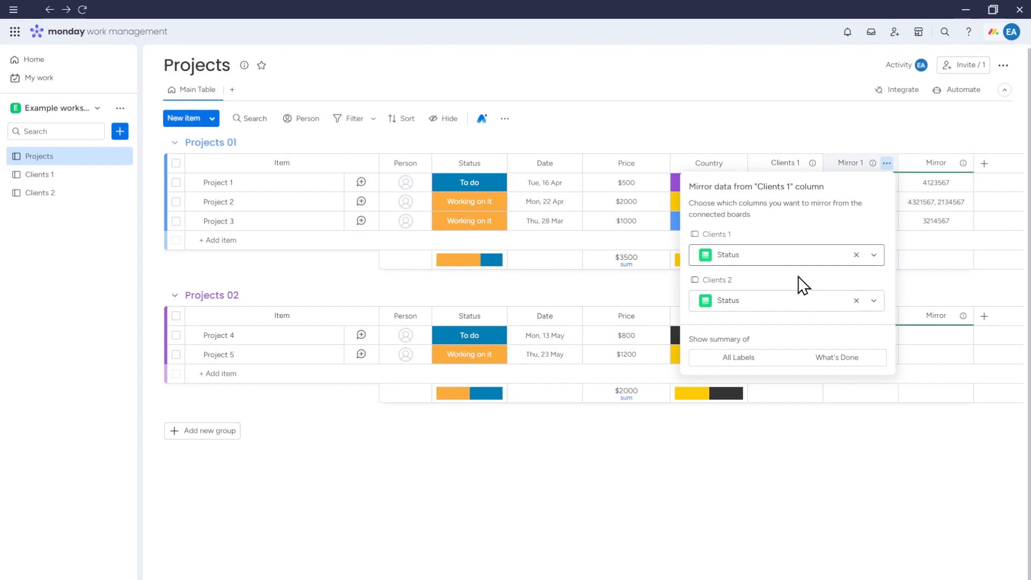
{"action": "left_click", "coordinate": [789, 305]}
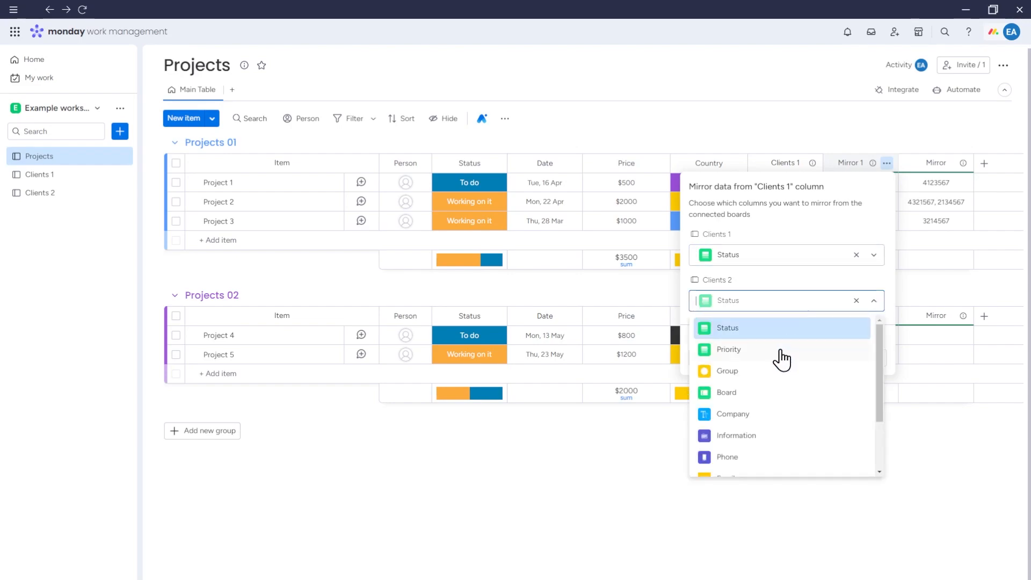
{"action": "left_click", "coordinate": [788, 304]}
{"action": "left_click", "coordinate": [795, 257]}
{"action": "left_click", "coordinate": [789, 305]}
{"action": "left_click", "coordinate": [794, 304]}
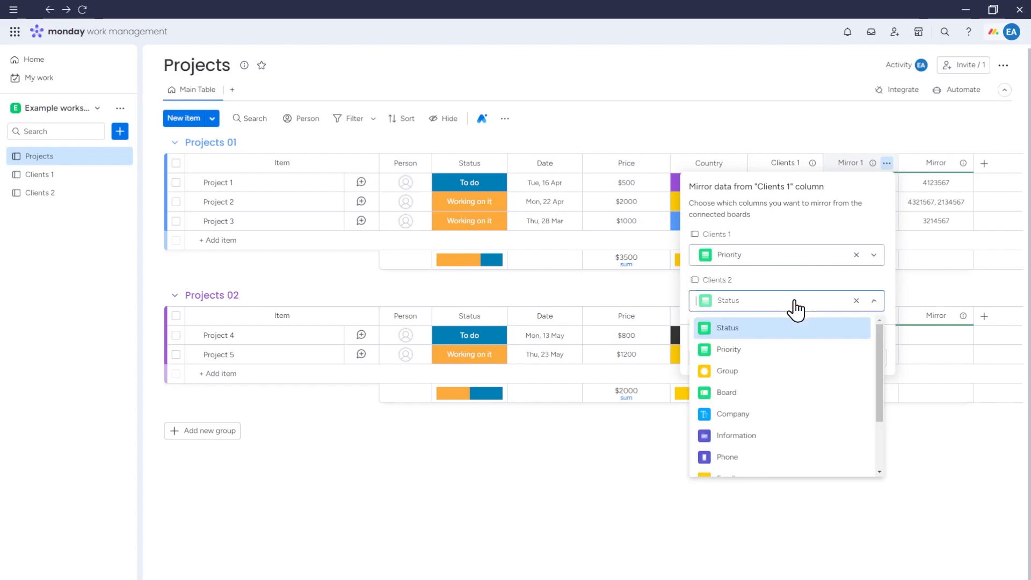
{"action": "left_click", "coordinate": [783, 349]}
{"action": "left_click", "coordinate": [851, 450]}
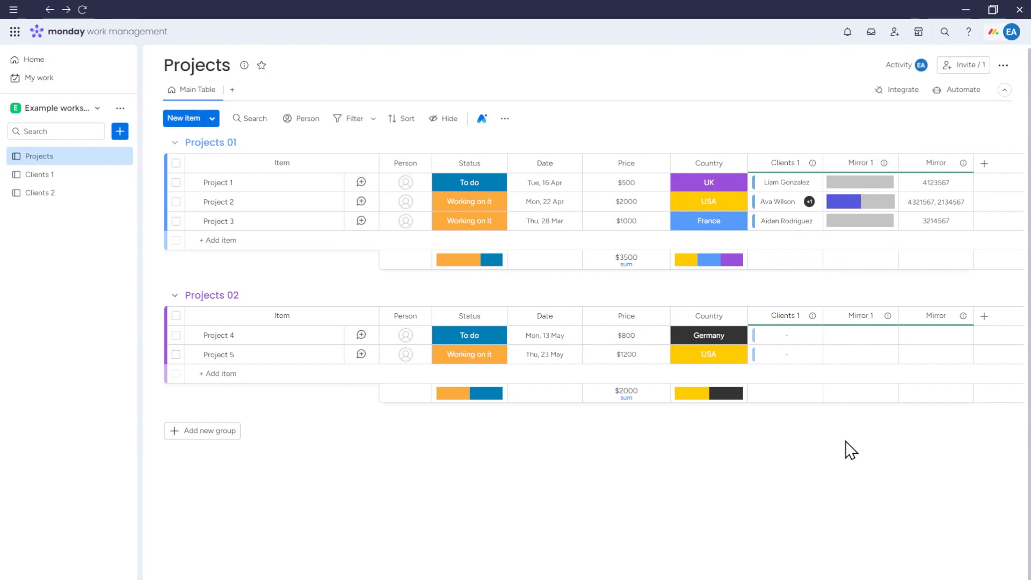
Mark Project 1's client High via Mirror 1, then change it to Low on the Clients 1 board.
{"action": "left_click", "coordinate": [870, 185]}
{"action": "left_click", "coordinate": [873, 235]}
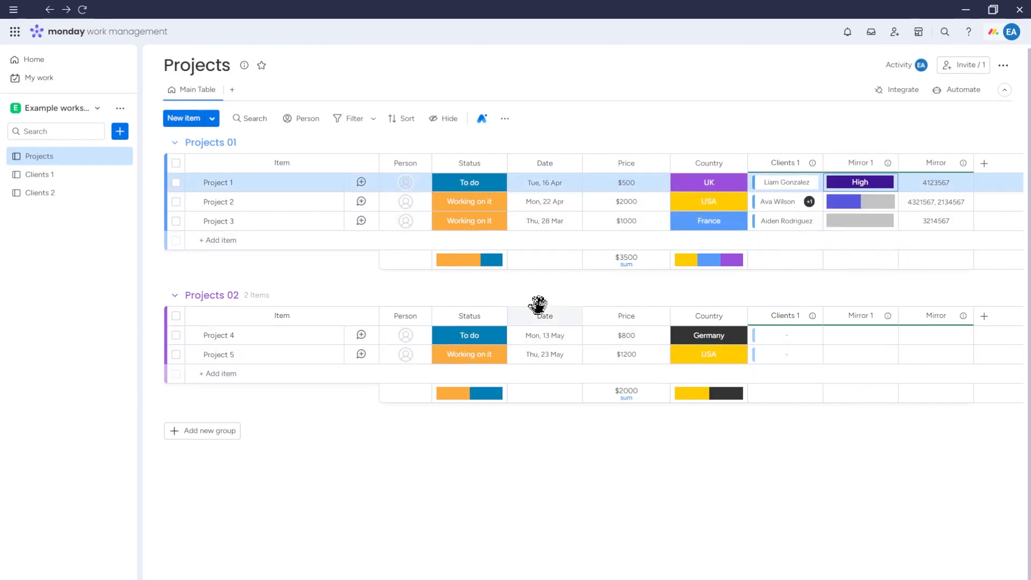
{"action": "left_click", "coordinate": [64, 176]}
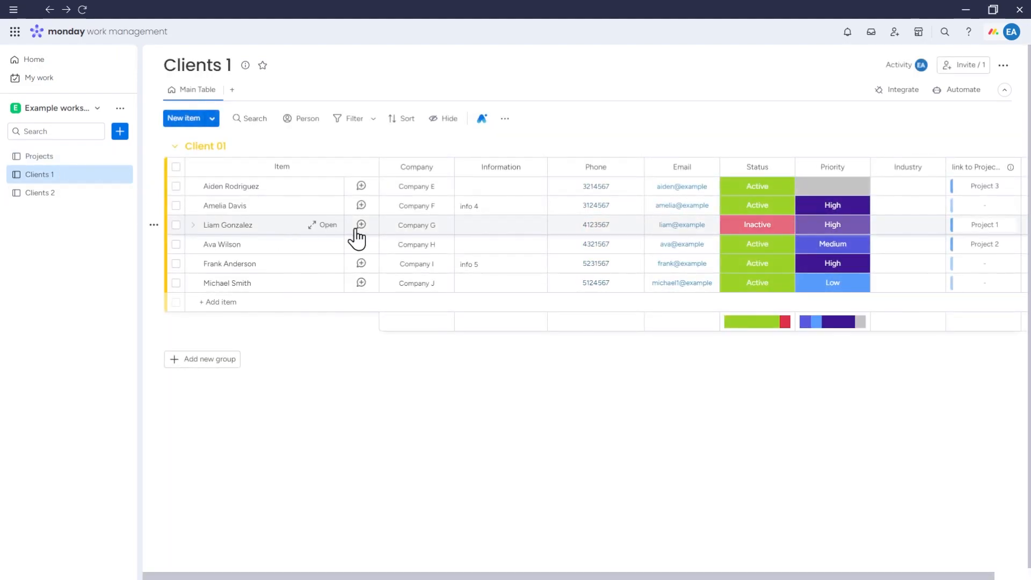
{"action": "left_click", "coordinate": [817, 236]}
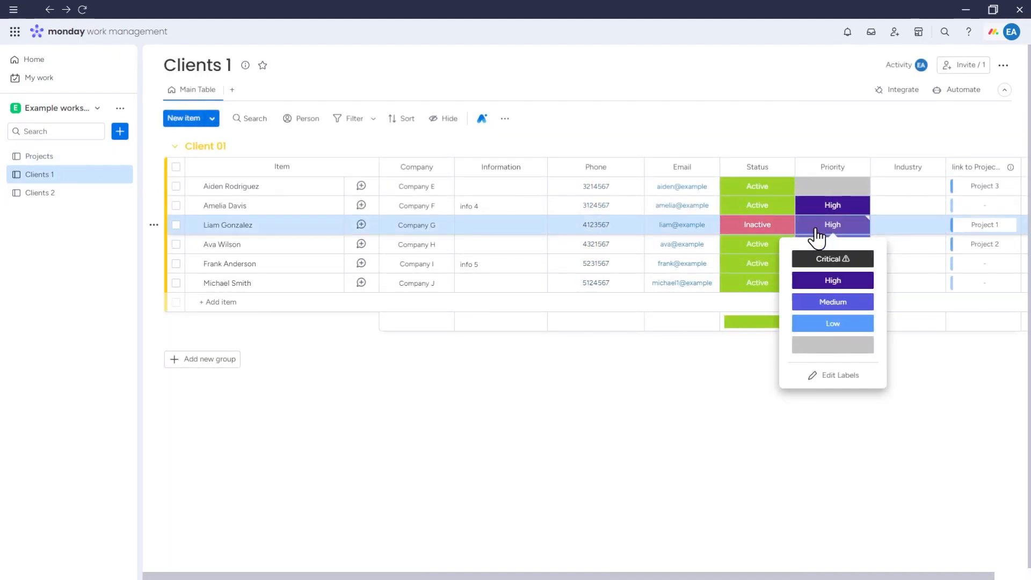
{"action": "left_click", "coordinate": [833, 321]}
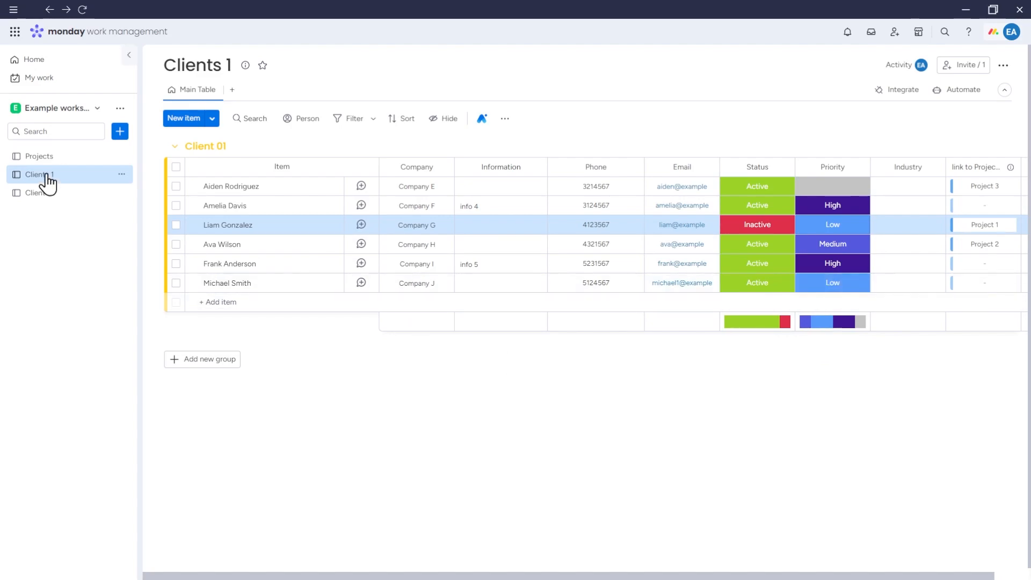
{"action": "left_click", "coordinate": [44, 158]}
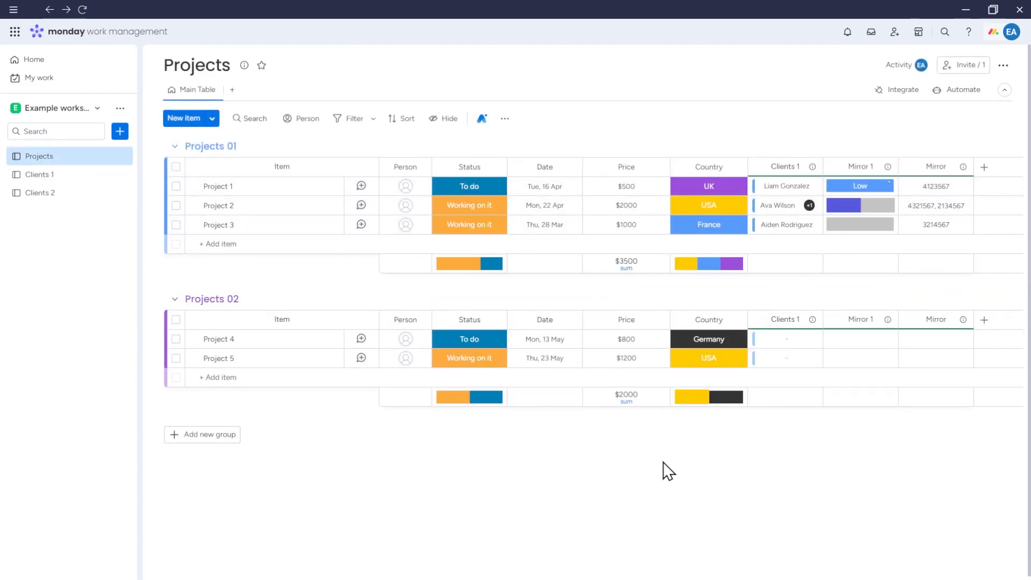